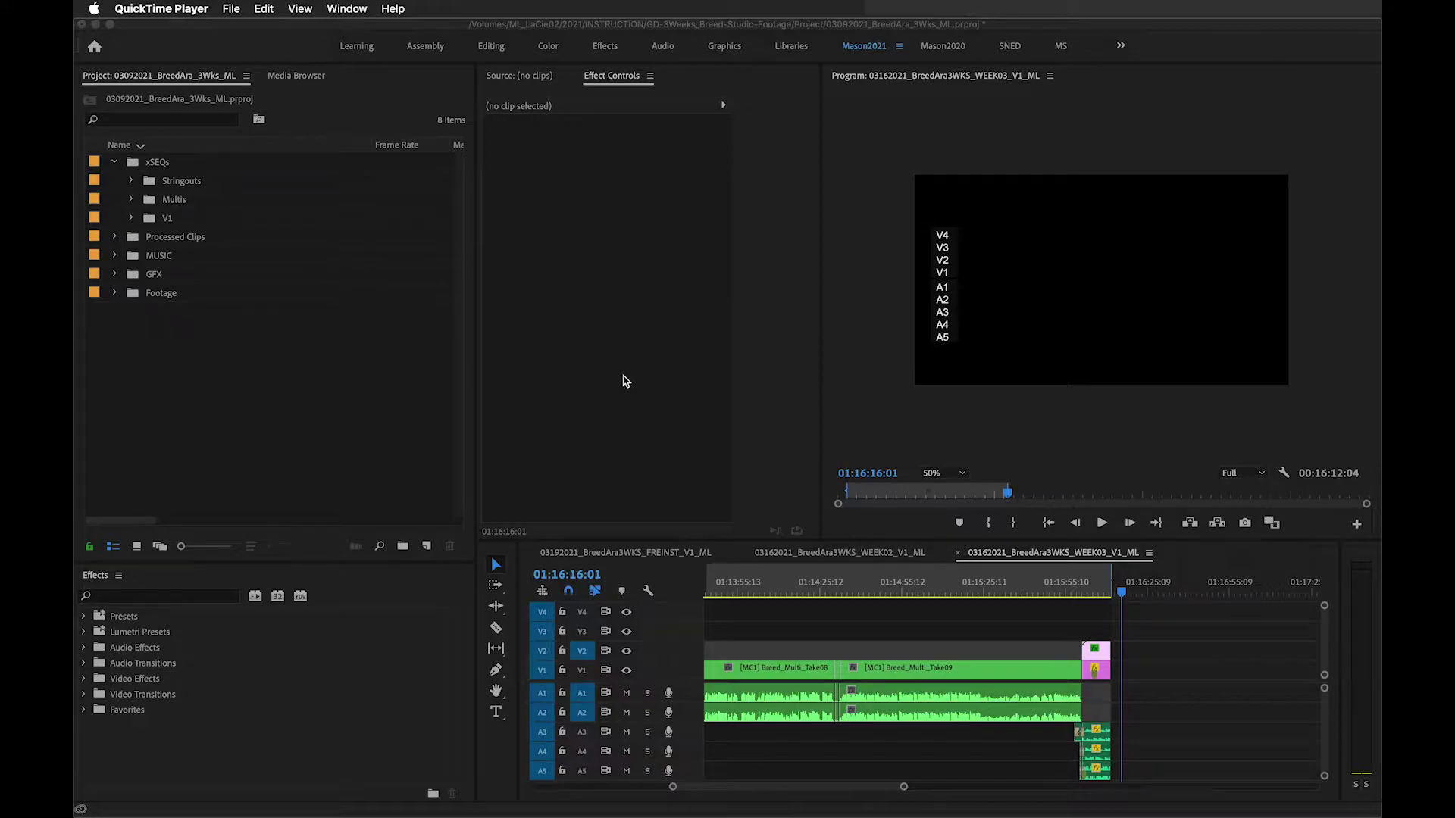
Save the current Premiere Pro project with Cmd+S and quit Premiere Pro.
click(483, 378)
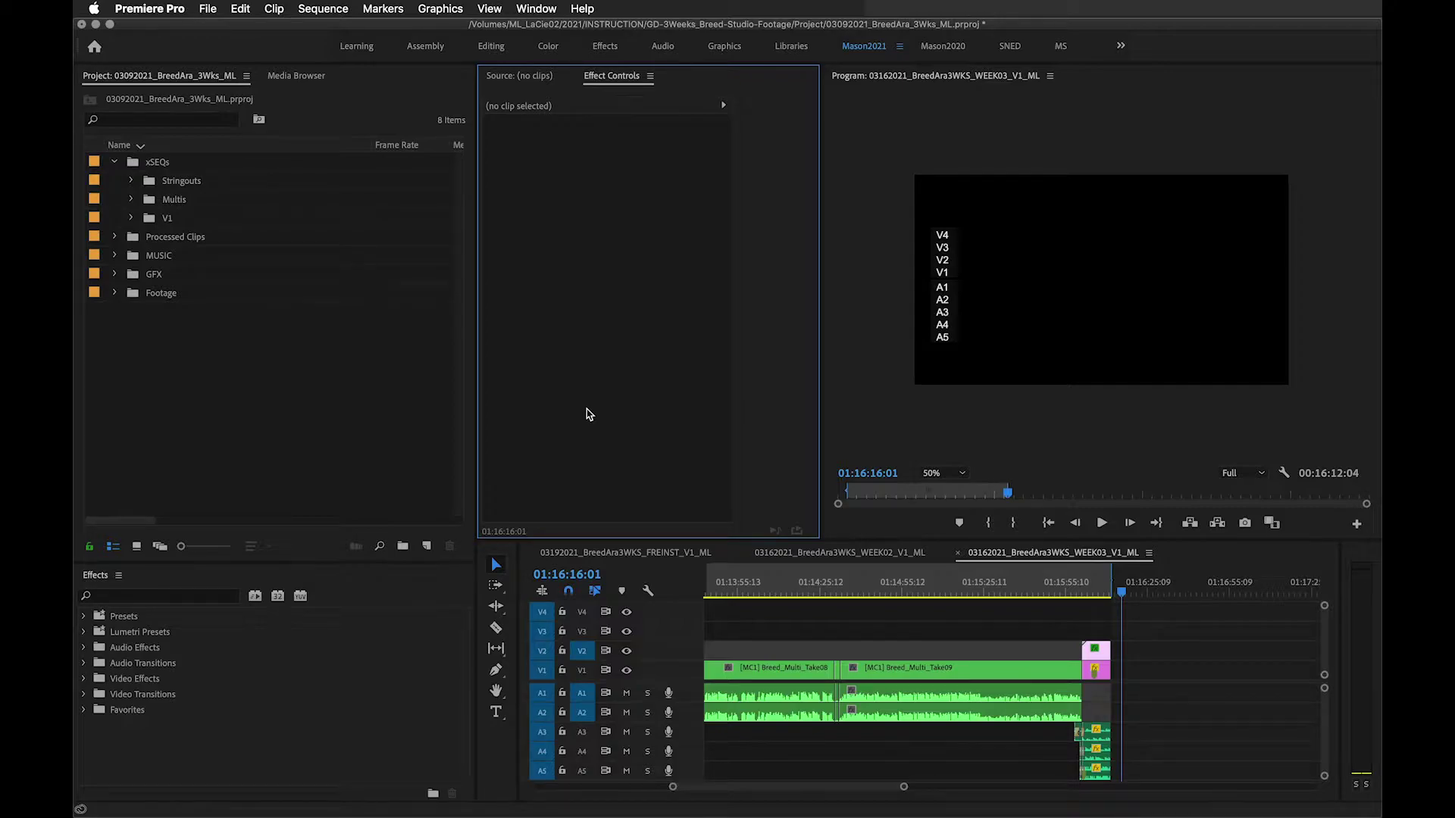
key(super+s)
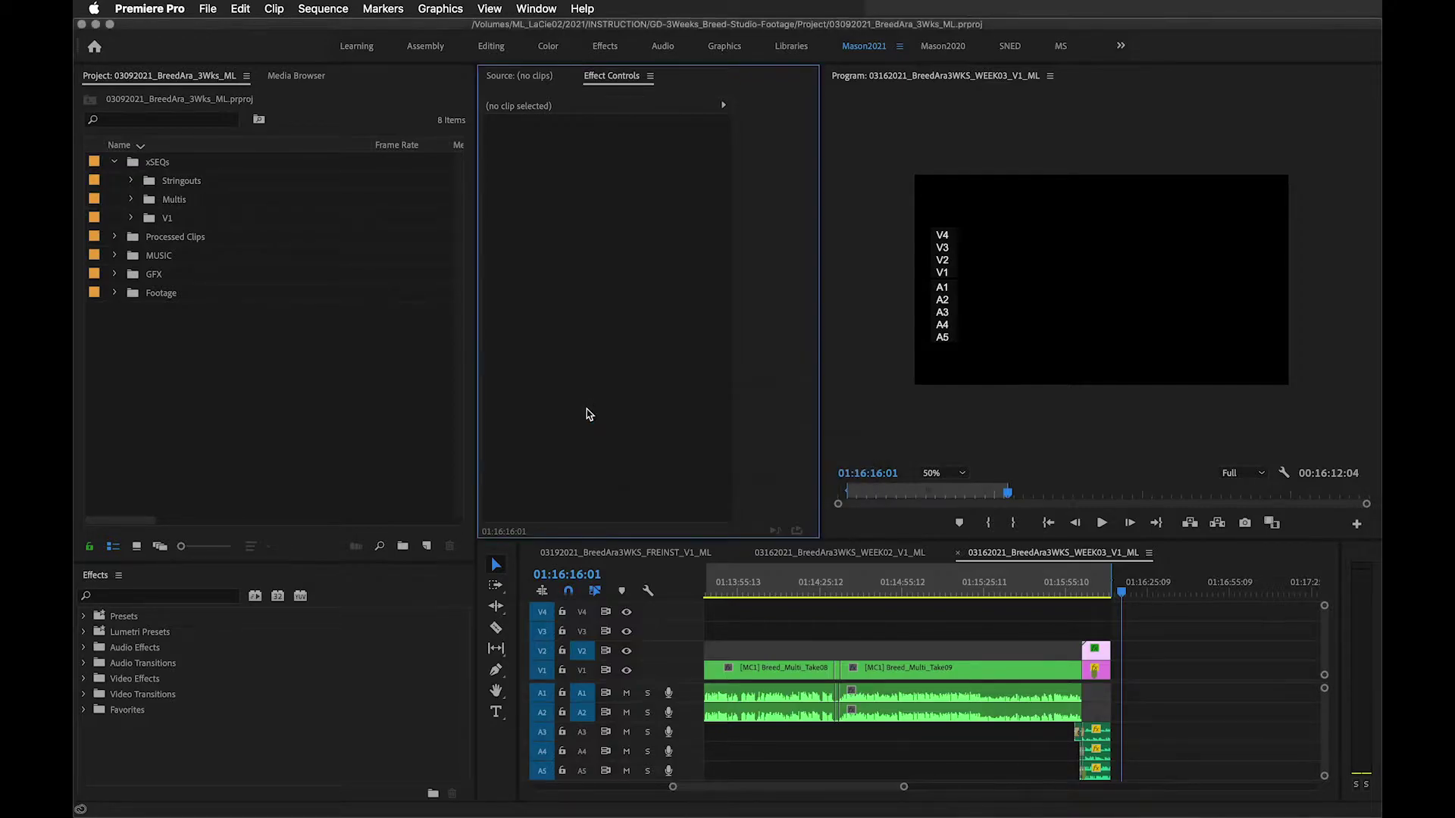
key(super+q)
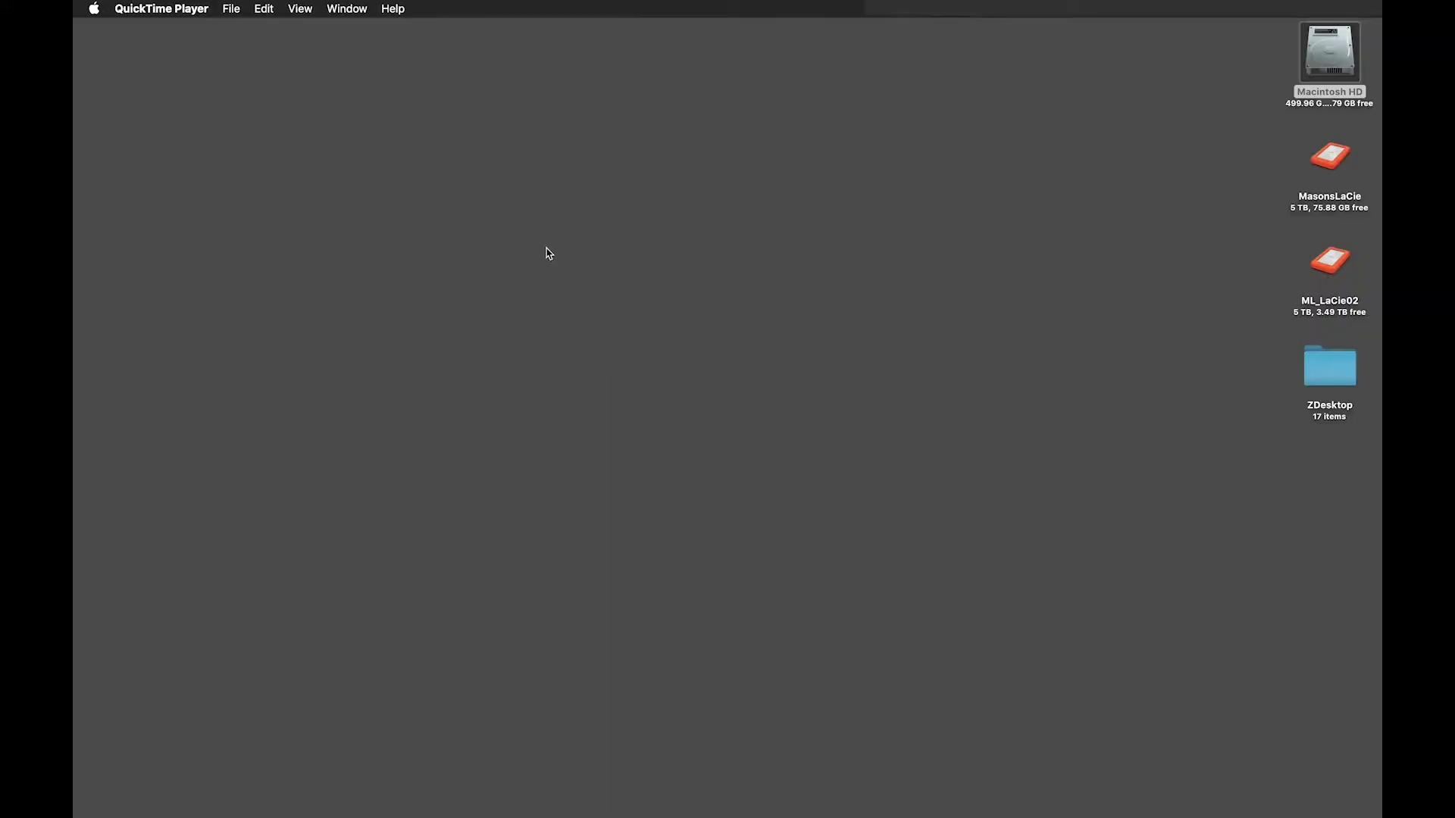
Navigate Finder to Library > Application Support > Adobe > Common.
key(super+Tab)
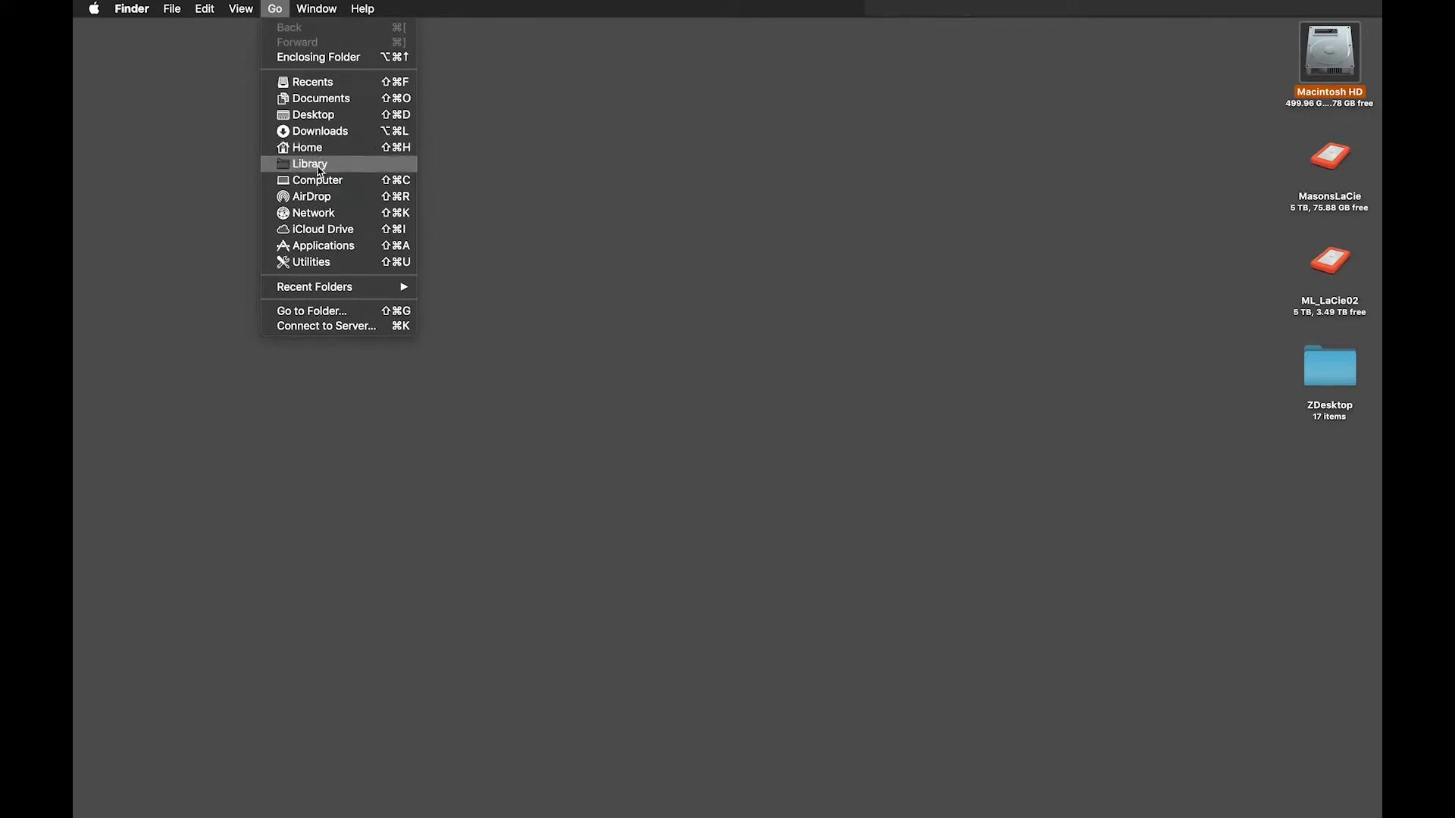
click(309, 165)
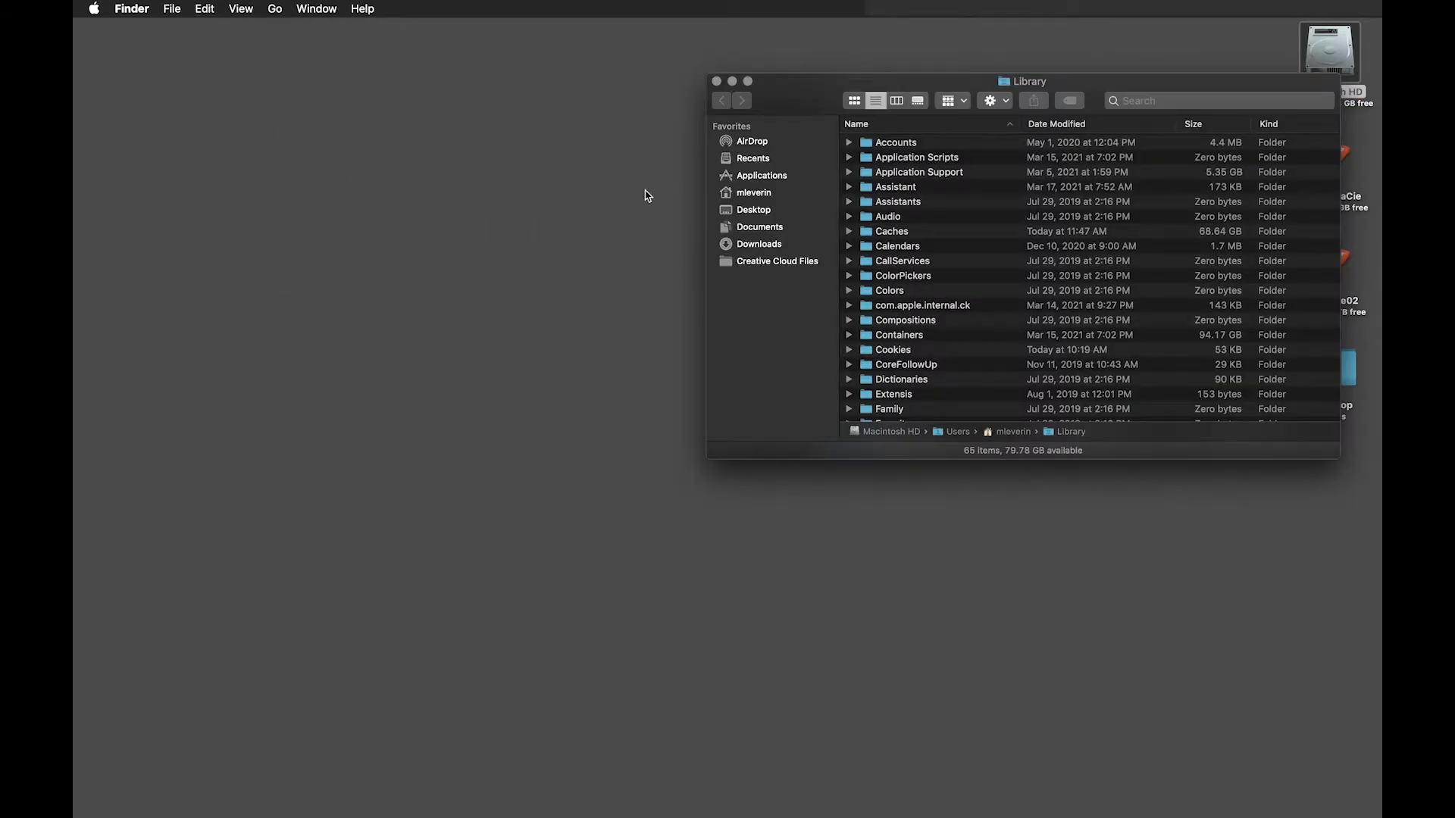
double_click(931, 174)
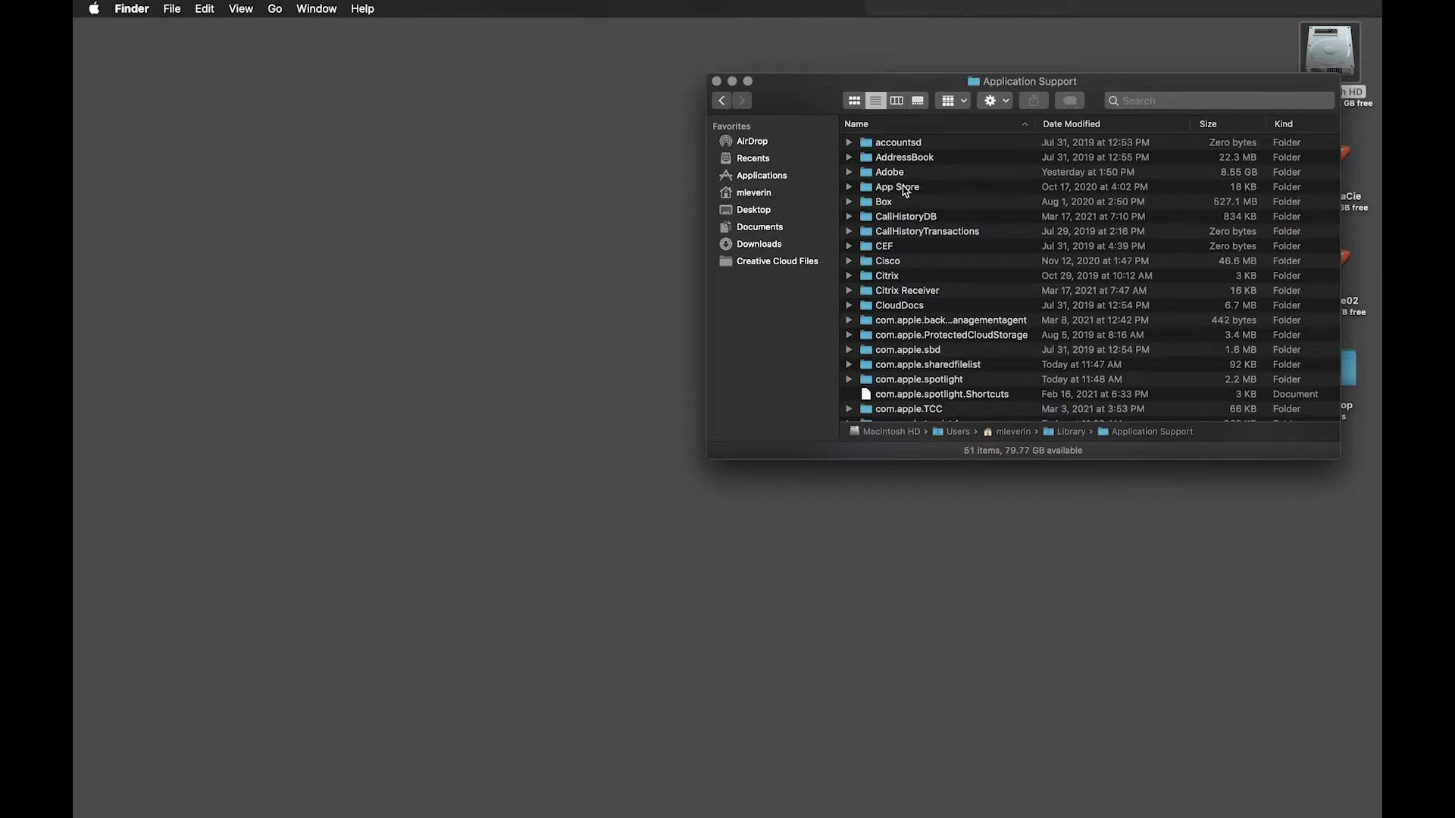
double_click(905, 173)
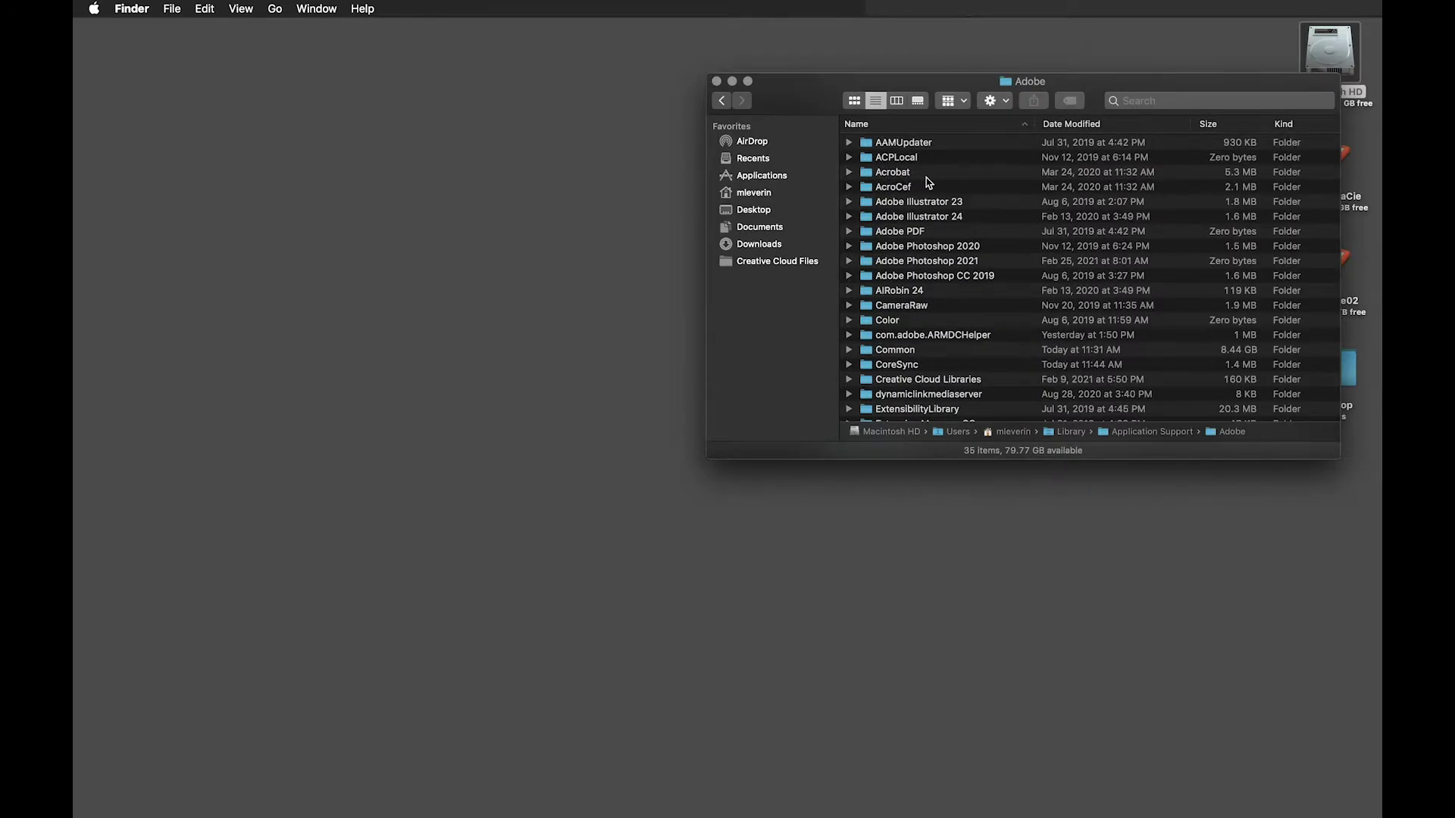
double_click(889, 351)
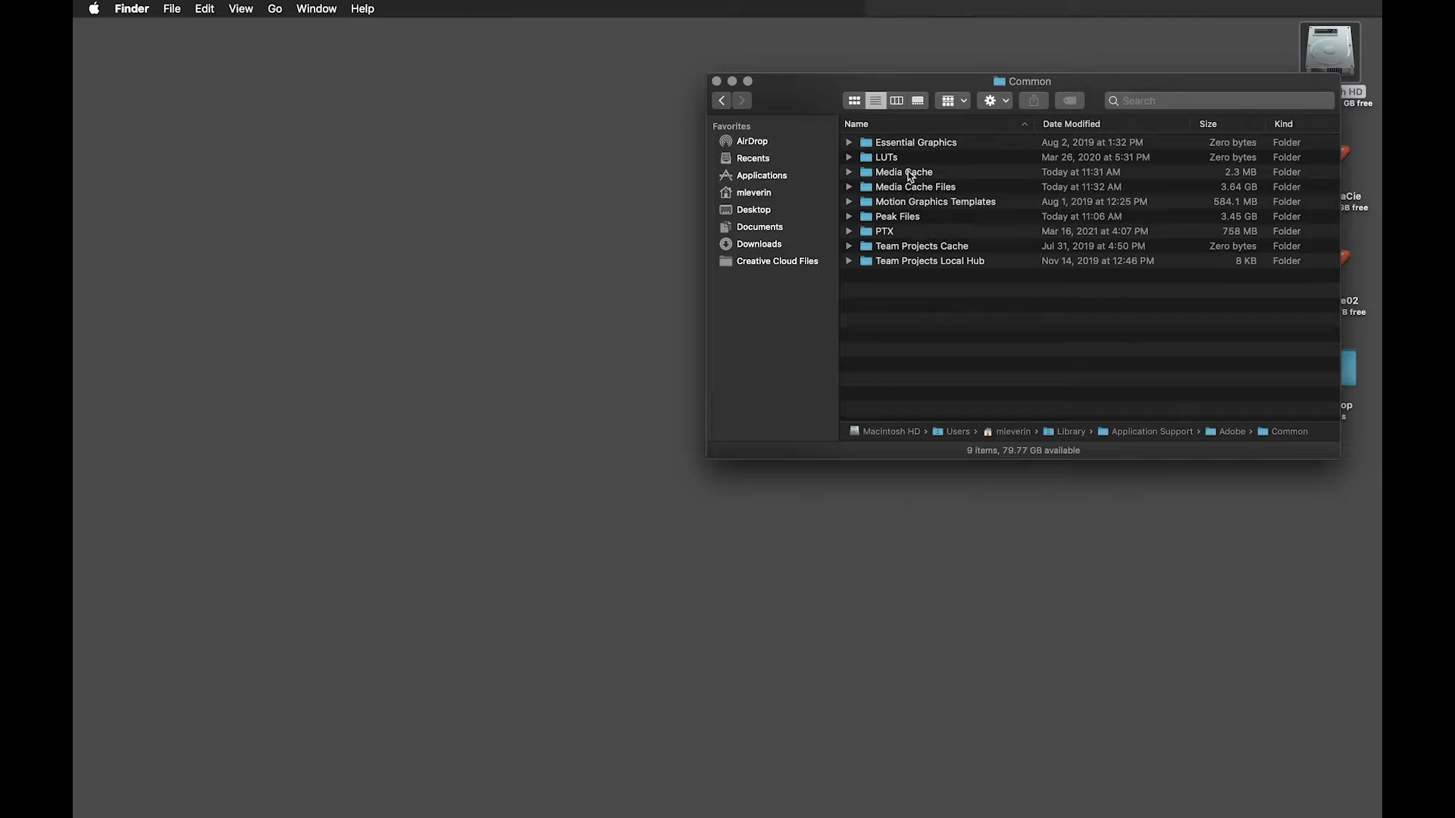
Open Media Cache Files, centre its window, and select all 3,170 files.
double_click(924, 188)
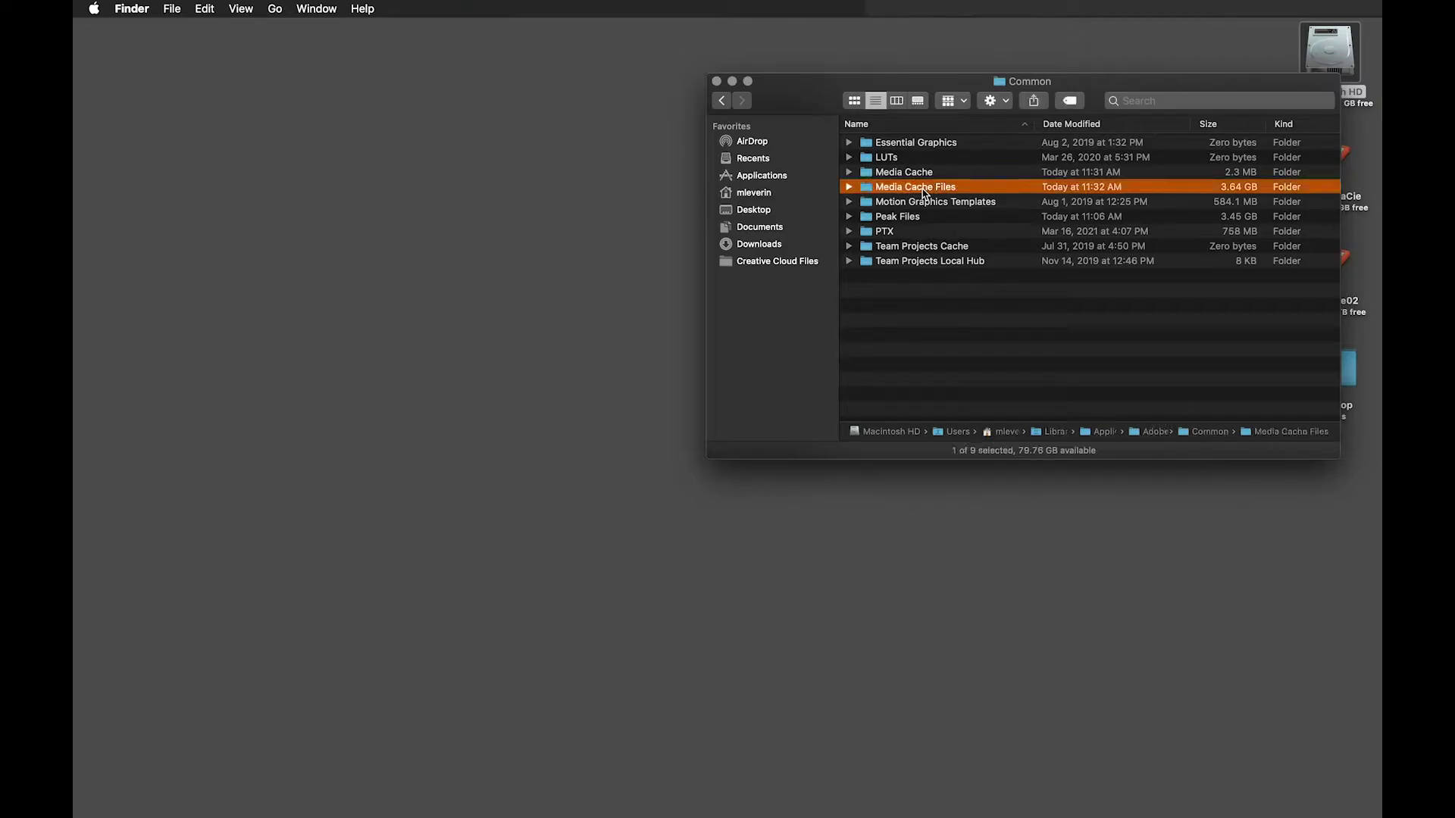
scroll(923, 252, right, 1)
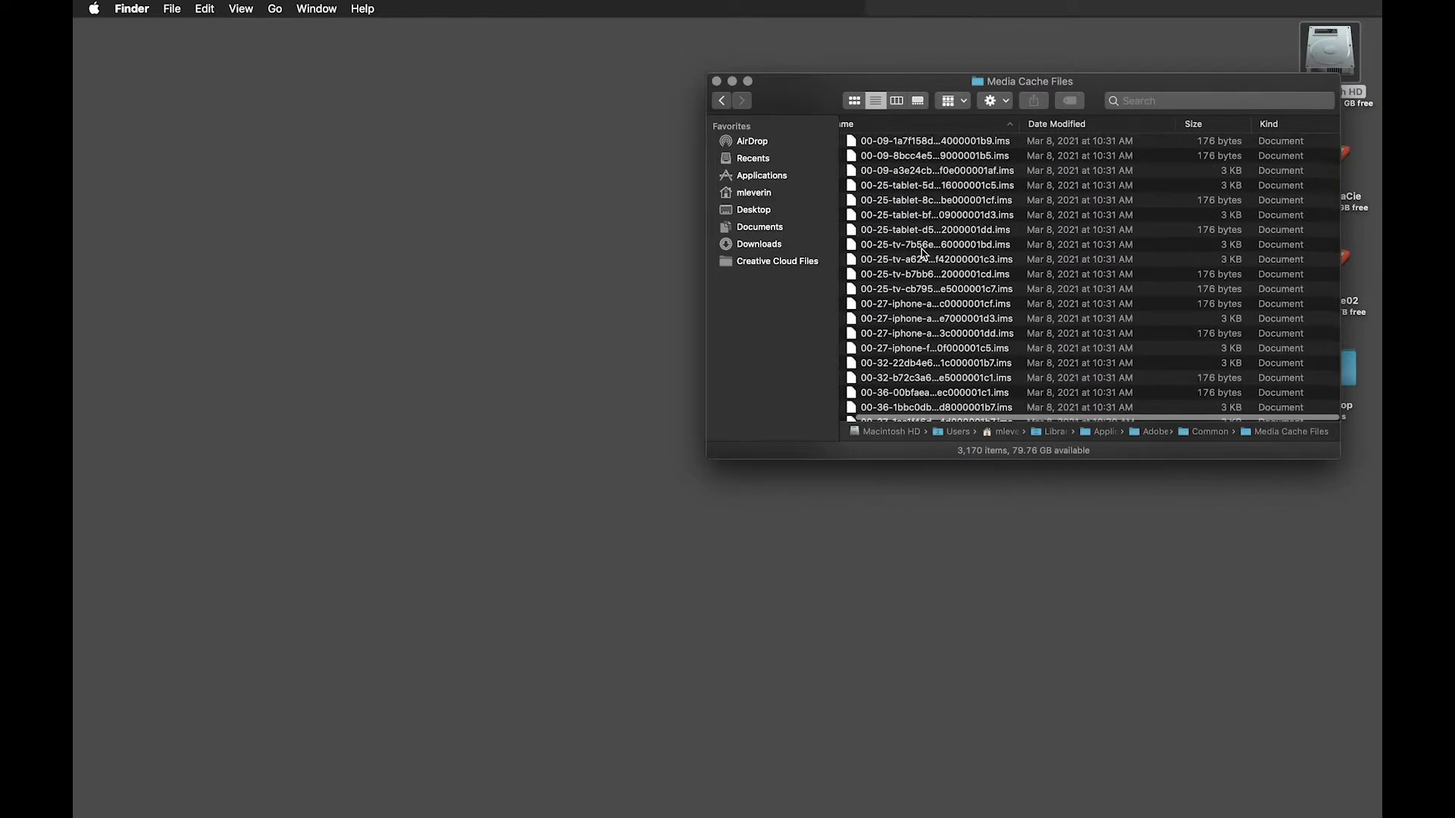
mouse_move(806, 101)
mouse_down()
mouse_move(451, 134)
mouse_move(426, 119)
mouse_up()
scroll(569, 240, left, 1)
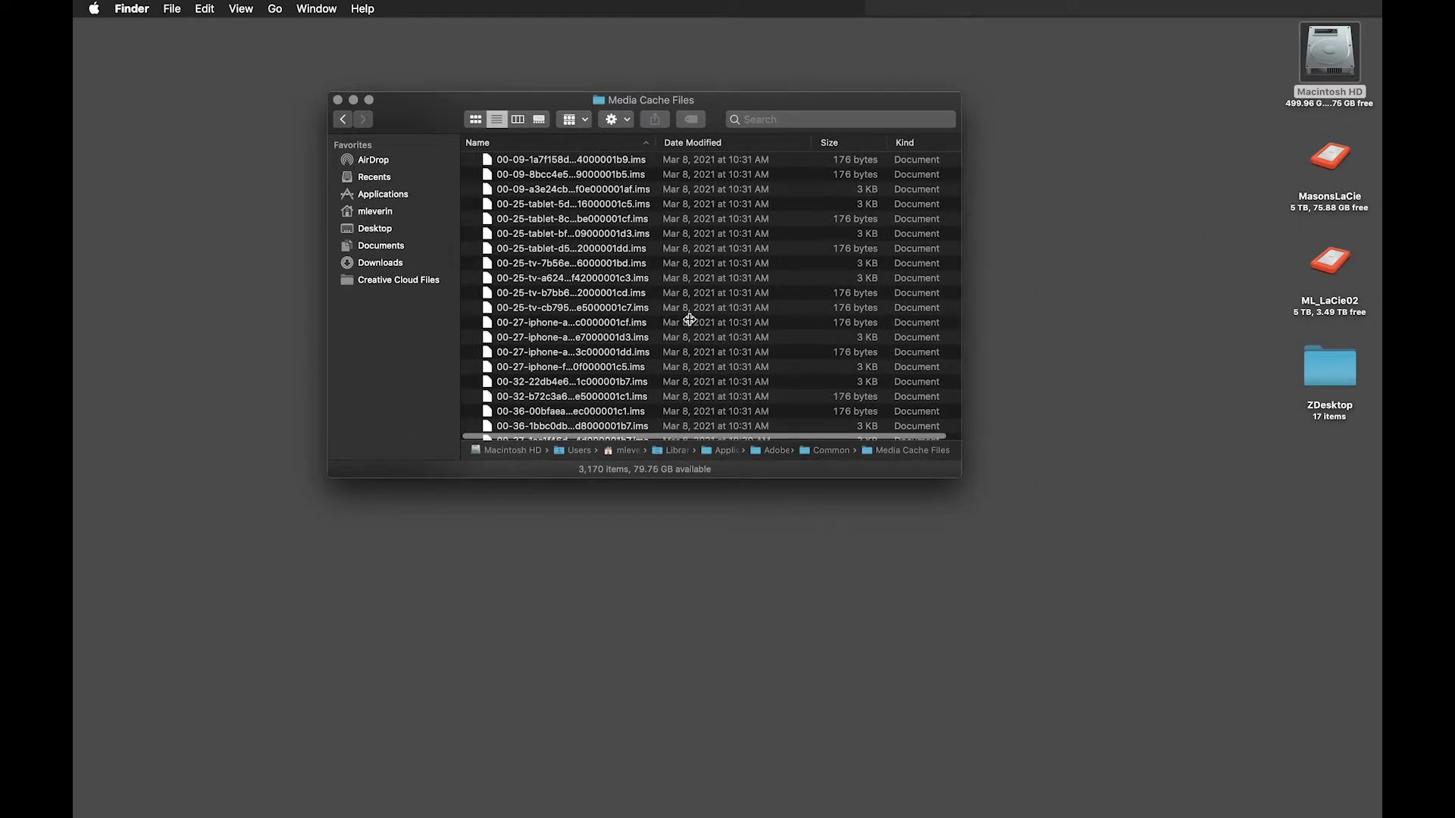
scroll(586, 296, down, 1)
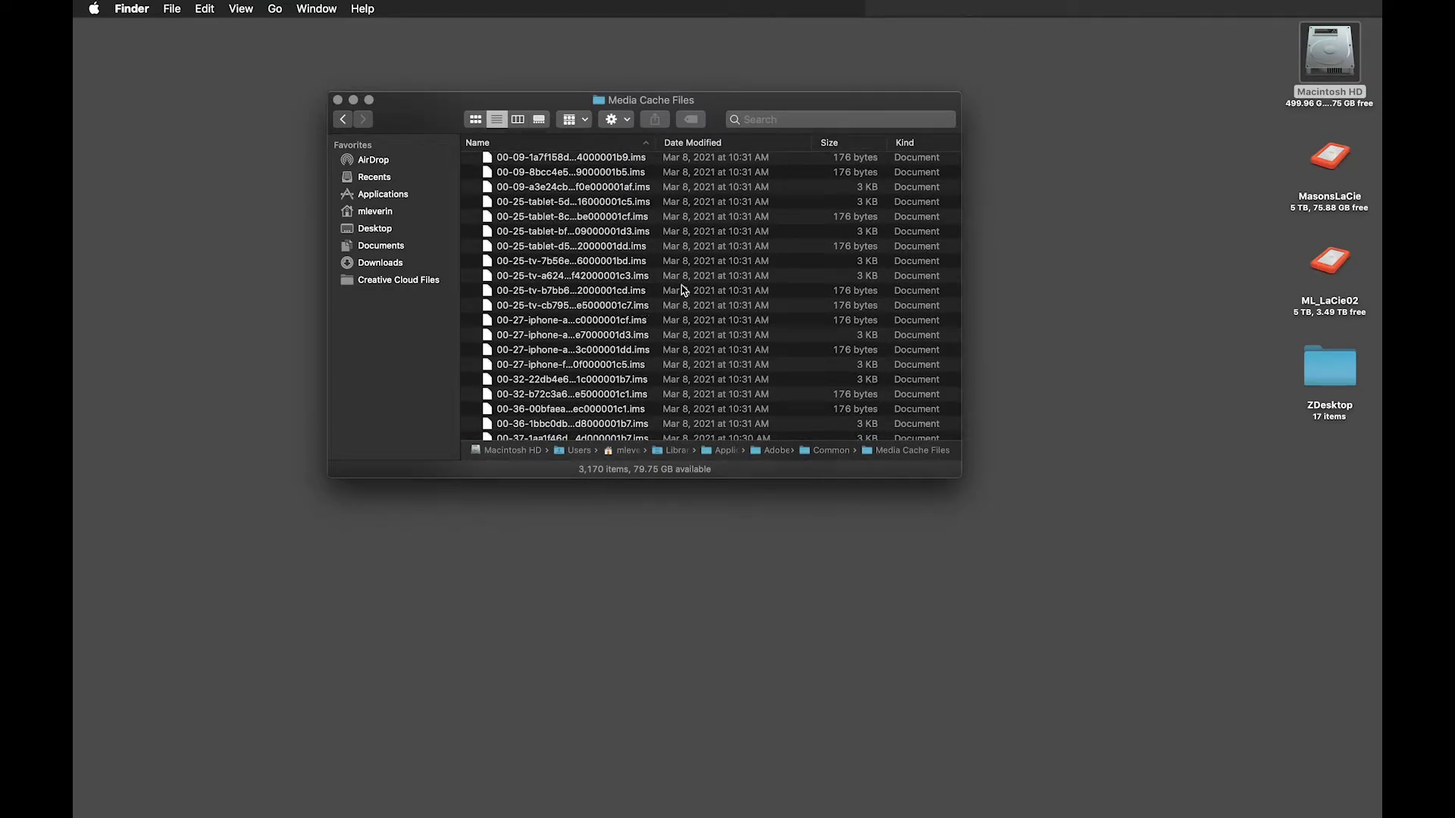
key(super+a)
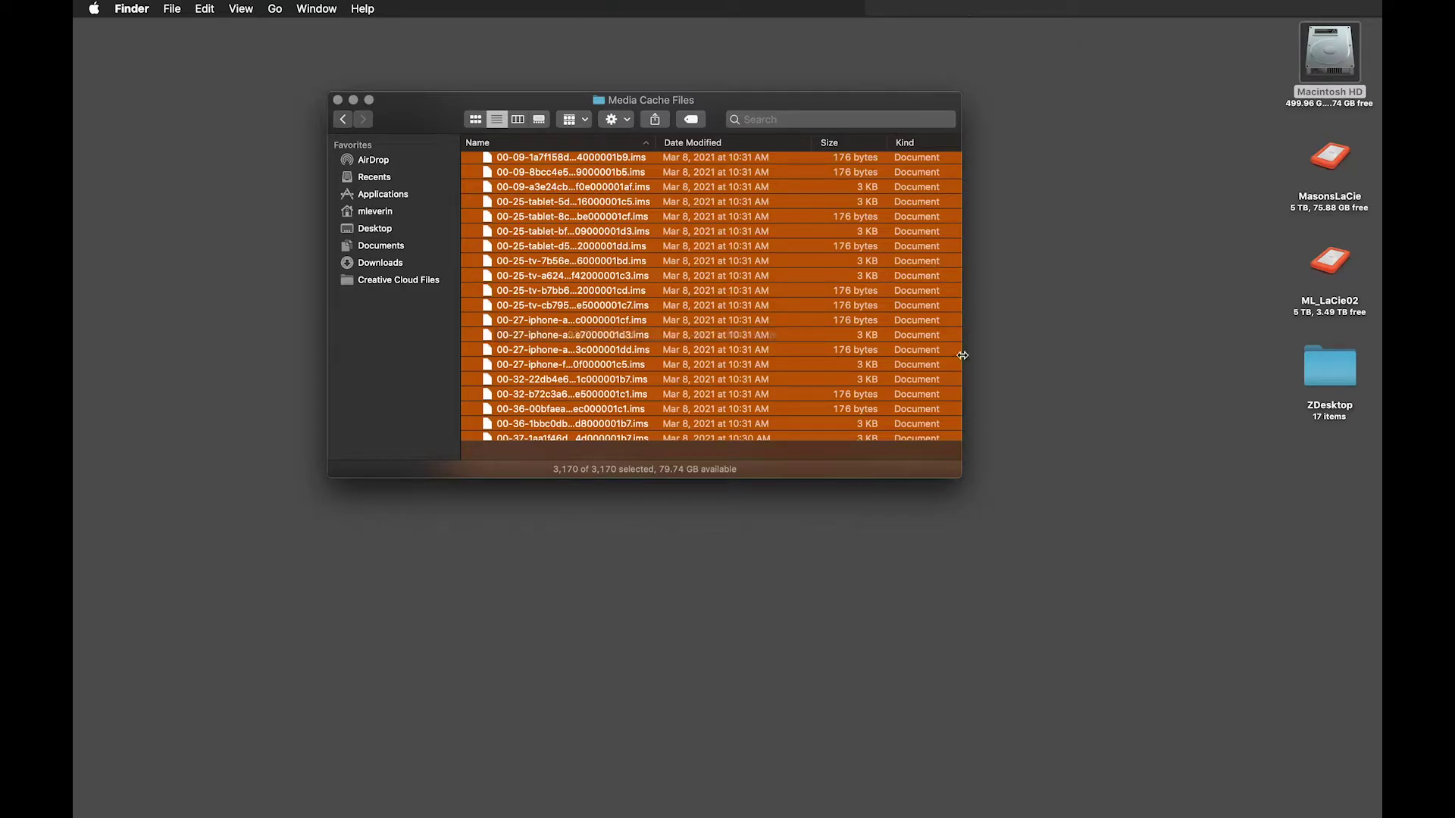
Permanently empty the Trash from its Dock menu.
right_click(1303, 783)
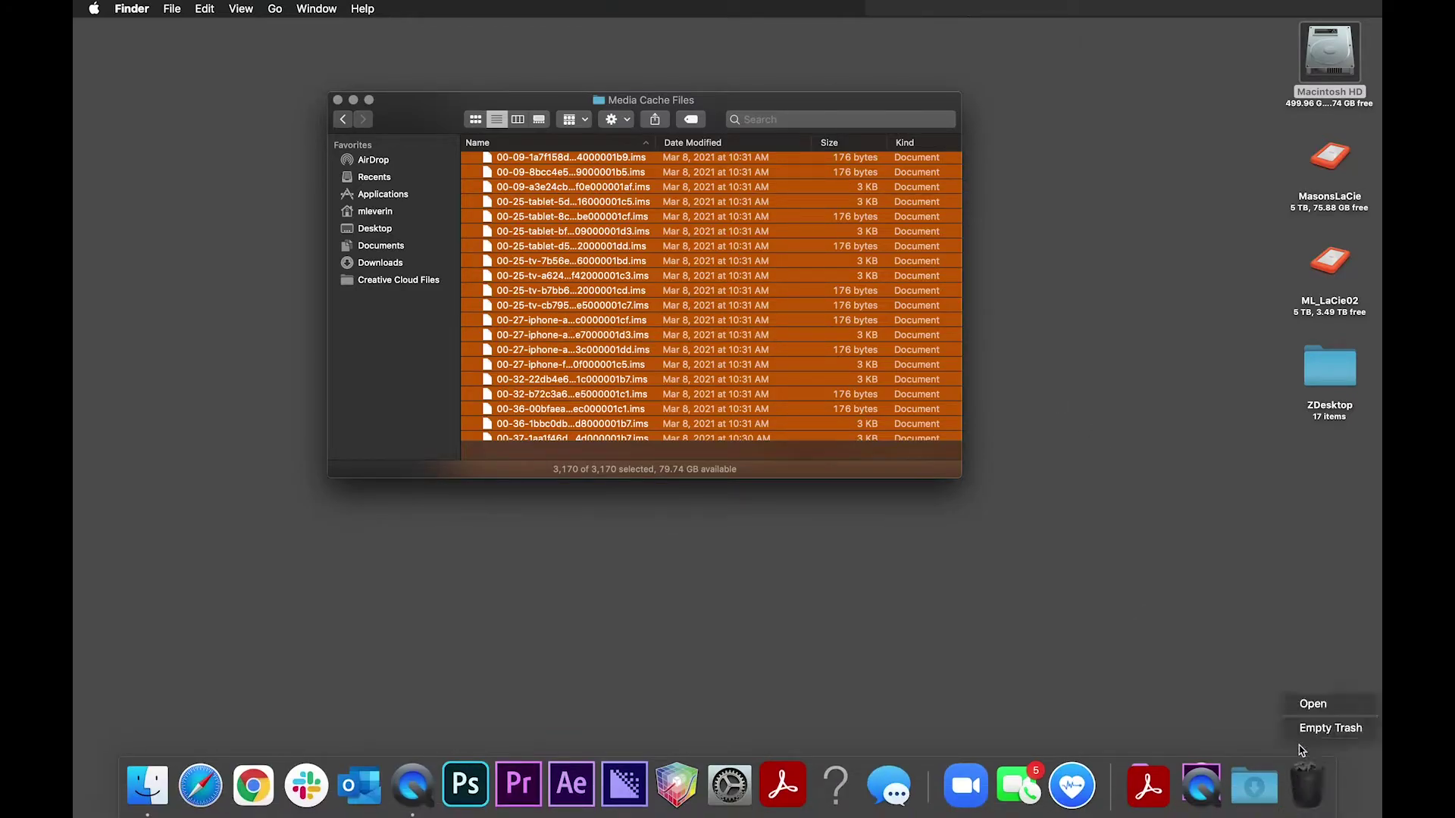
click(1331, 727)
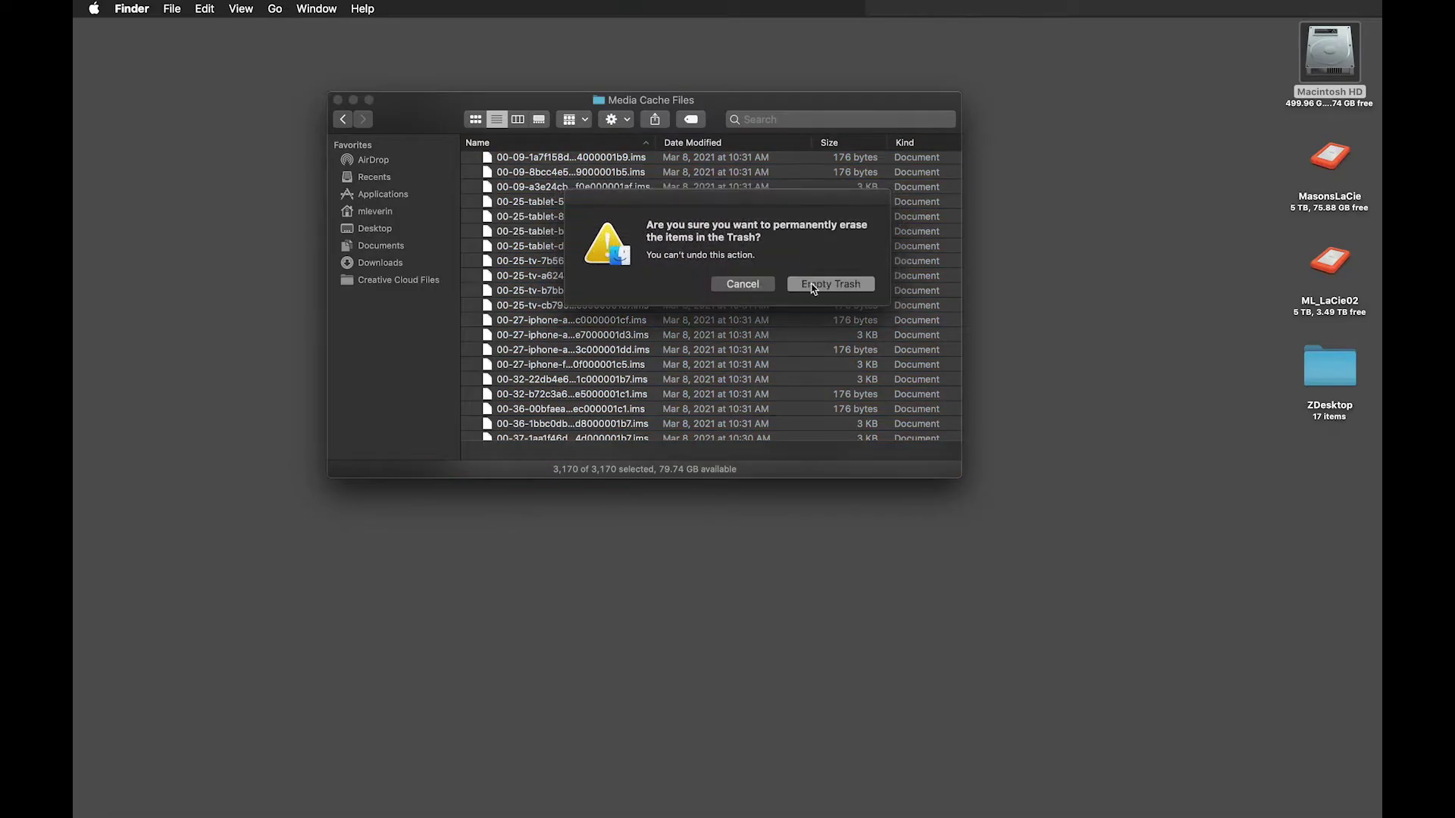
click(834, 295)
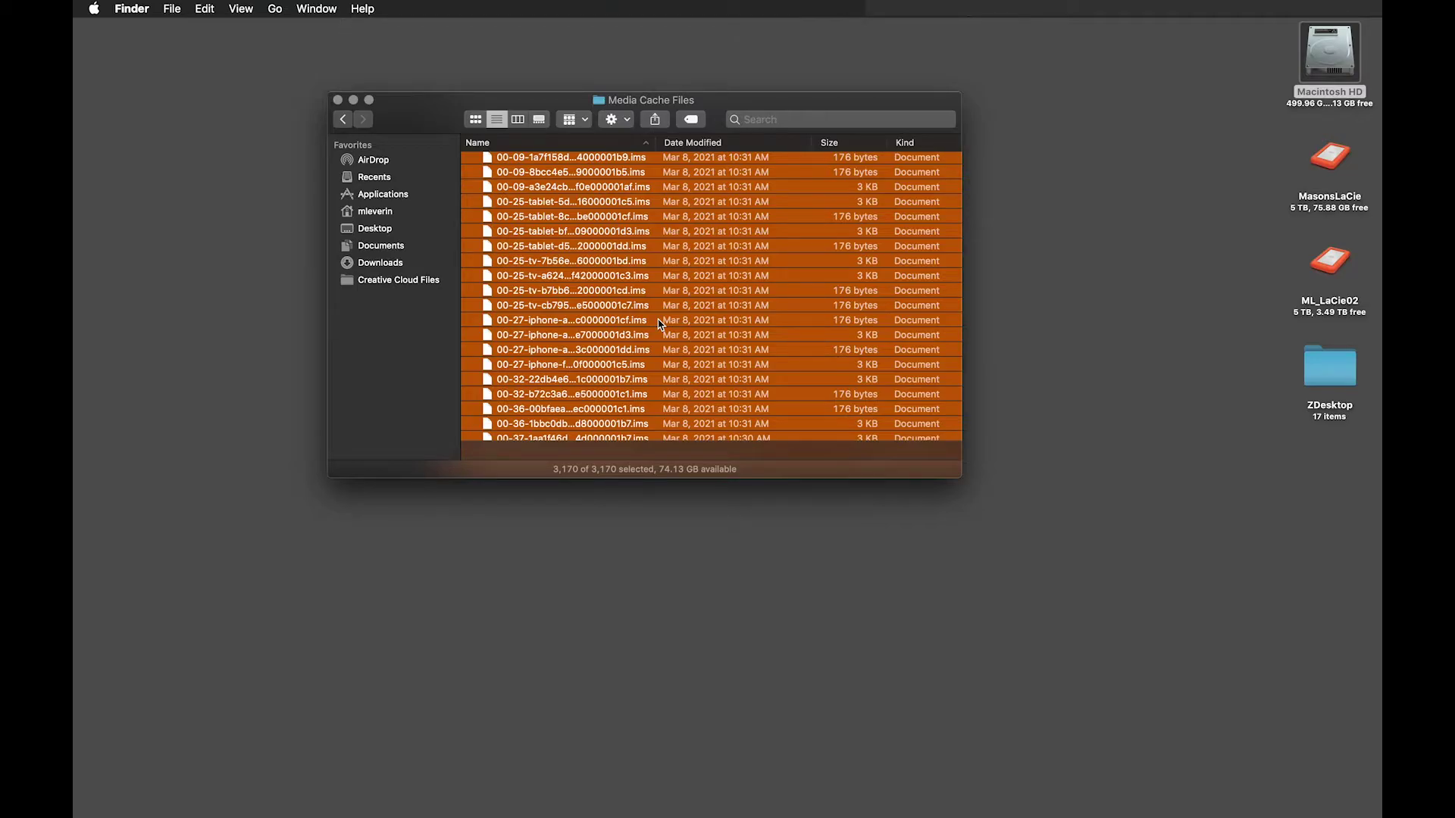
scroll(658, 325, down, 10)
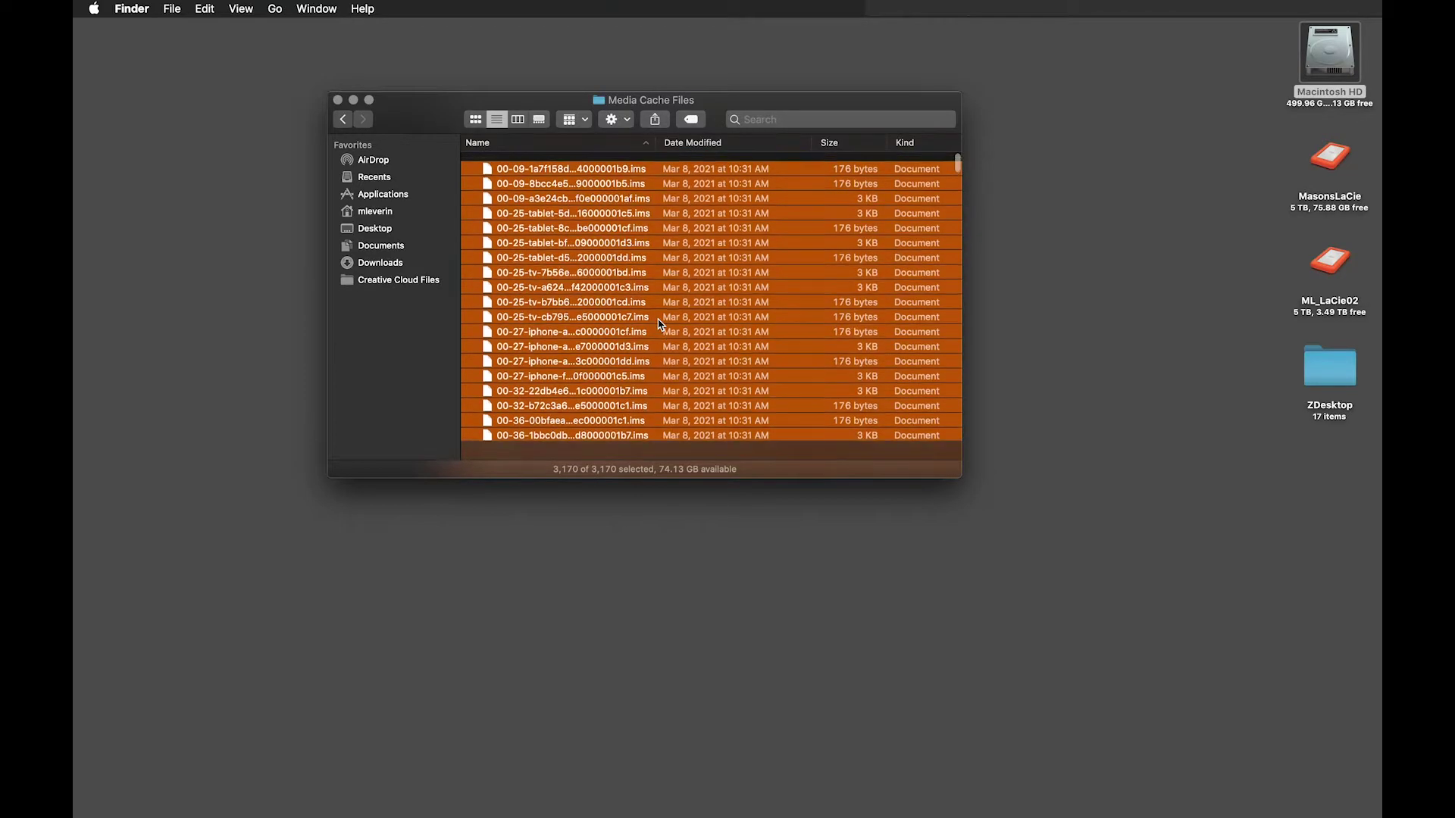
scroll(658, 325, down, 10)
scroll(659, 324, down, 10)
scroll(658, 324, down, 10)
scroll(658, 324, down, 10)
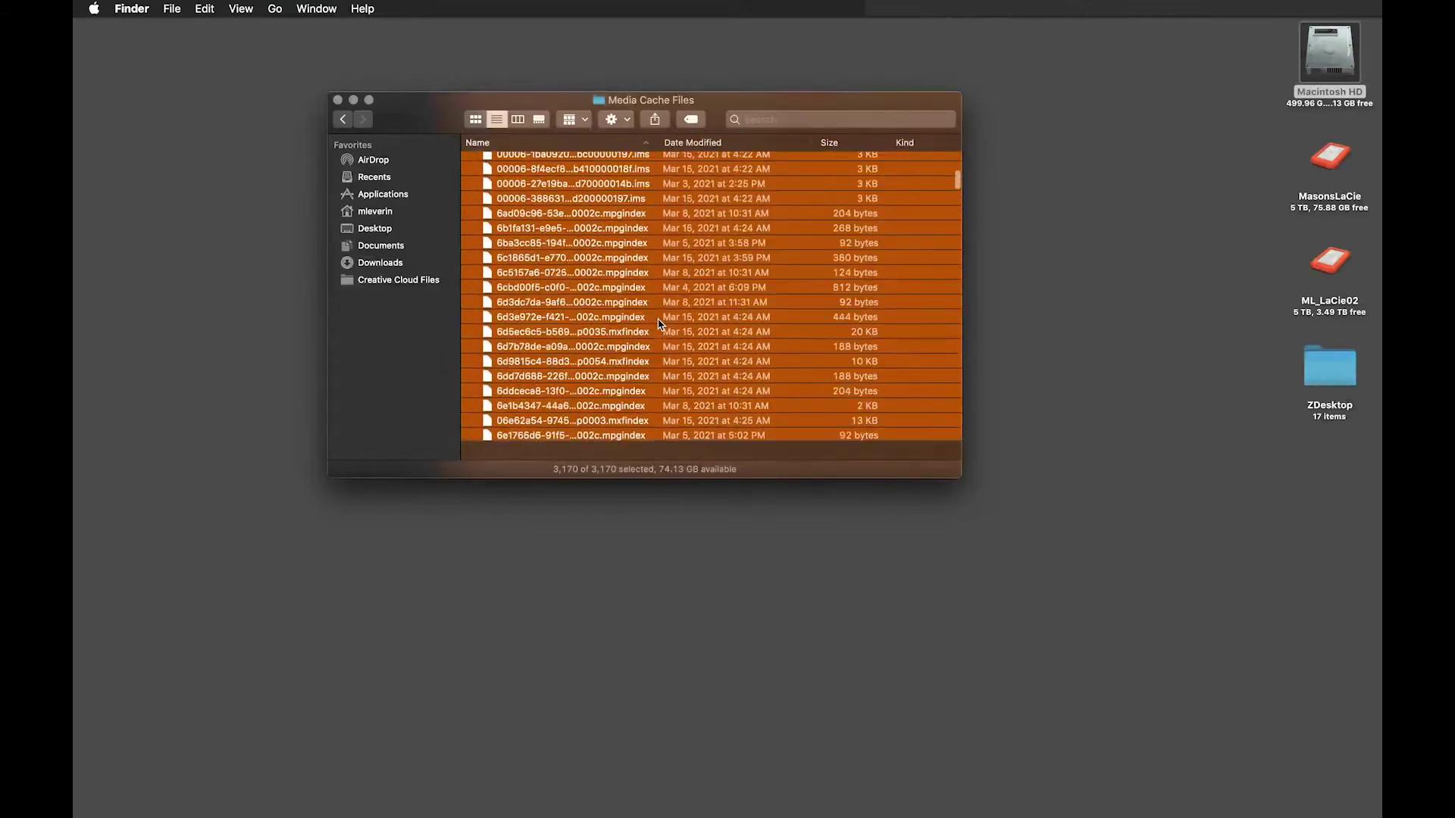
scroll(658, 324, down, 10)
scroll(658, 324, down, 10)
scroll(659, 324, down, 10)
scroll(658, 324, up, 5)
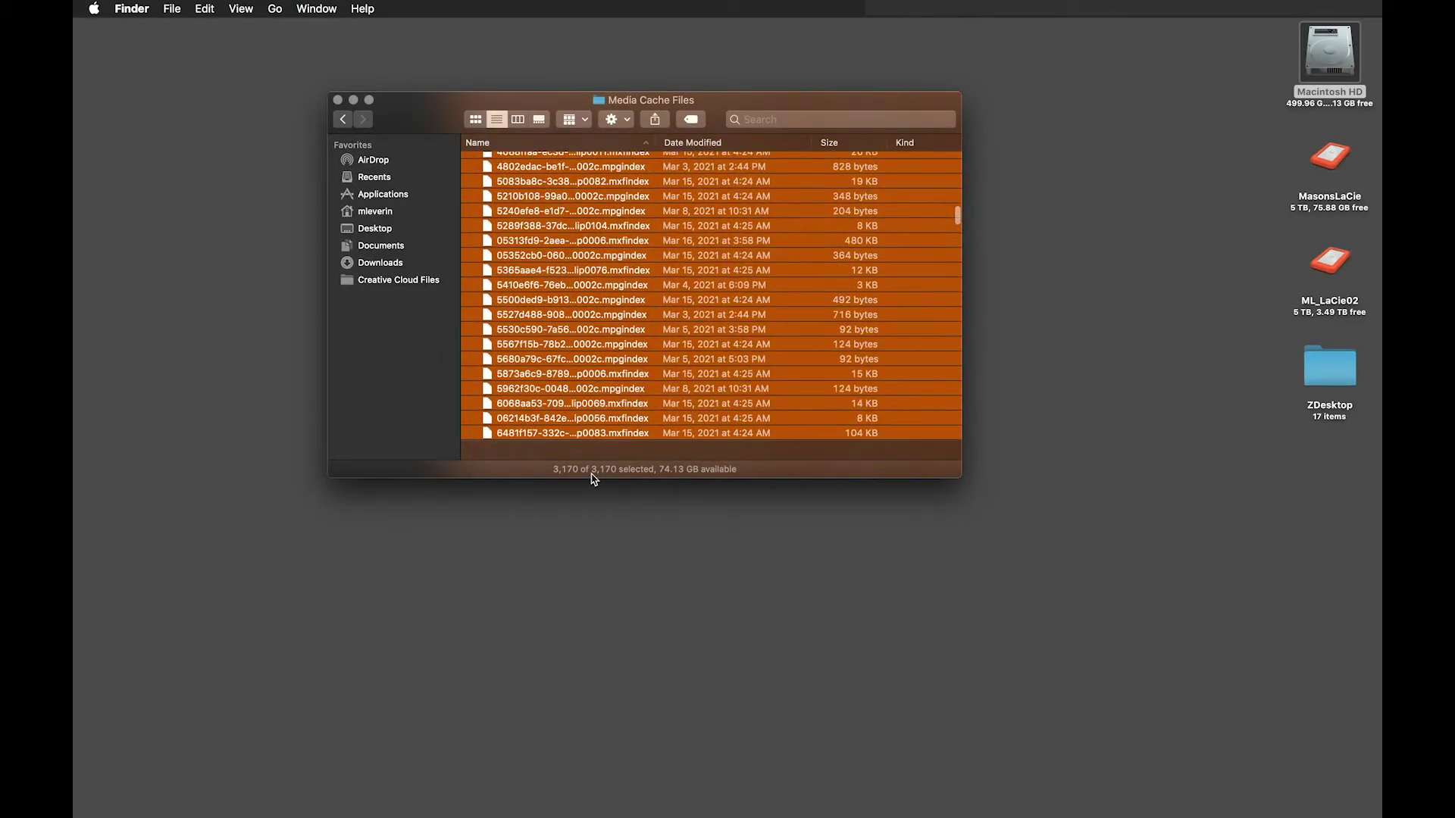
Move the 3,170 selected cache files to the Trash and return to Common.
right_click(608, 281)
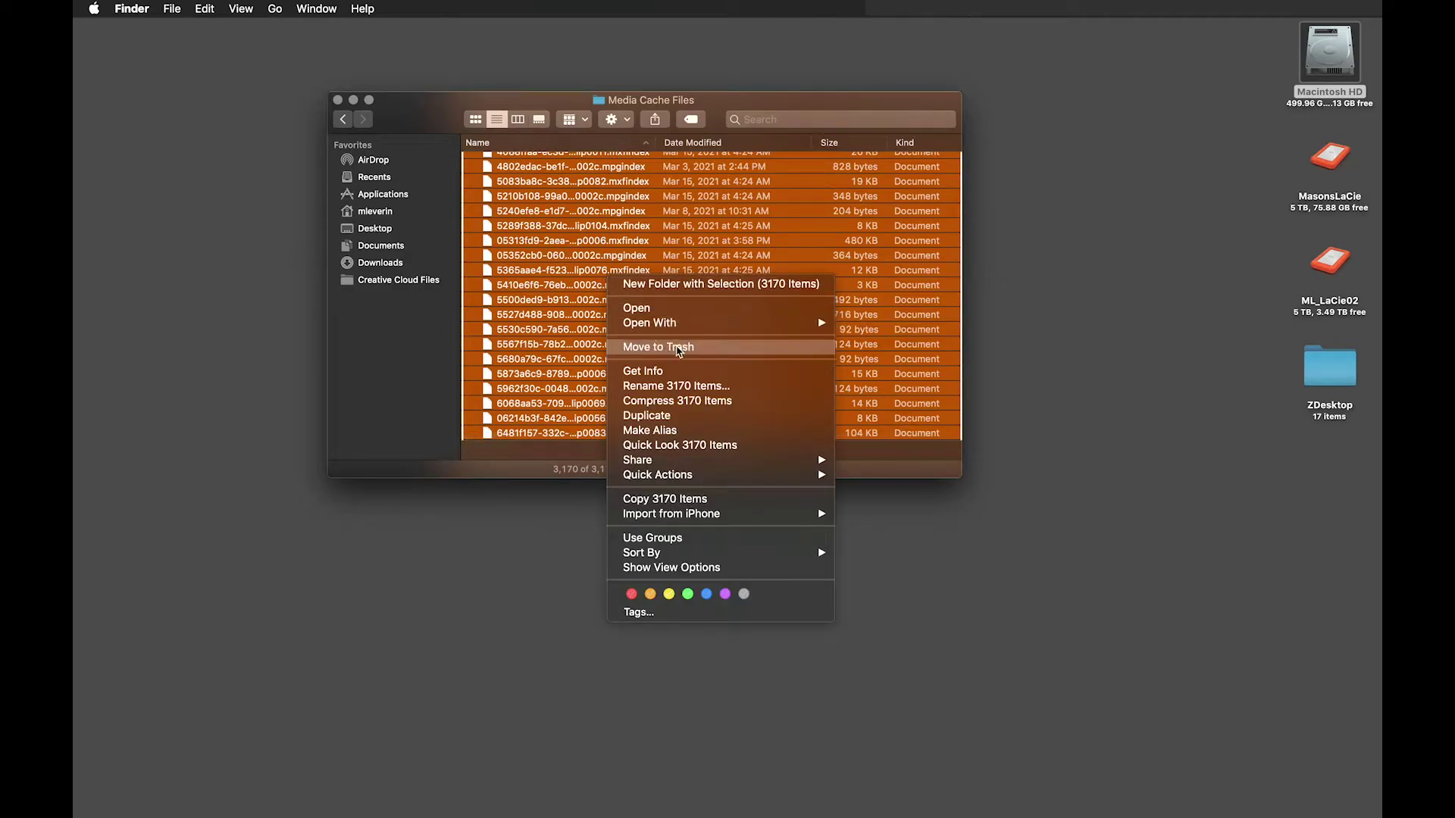
click(678, 347)
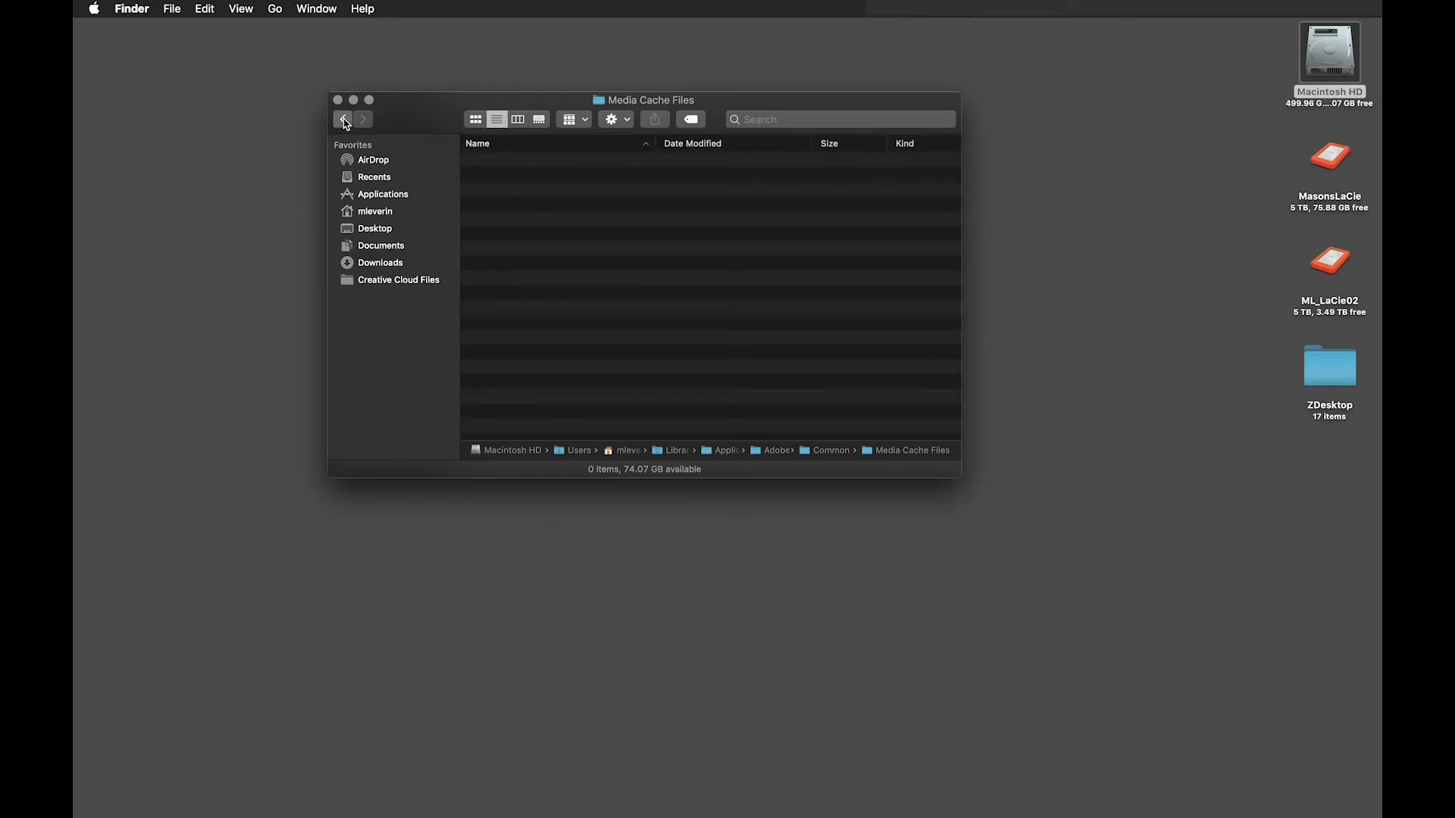
click(343, 120)
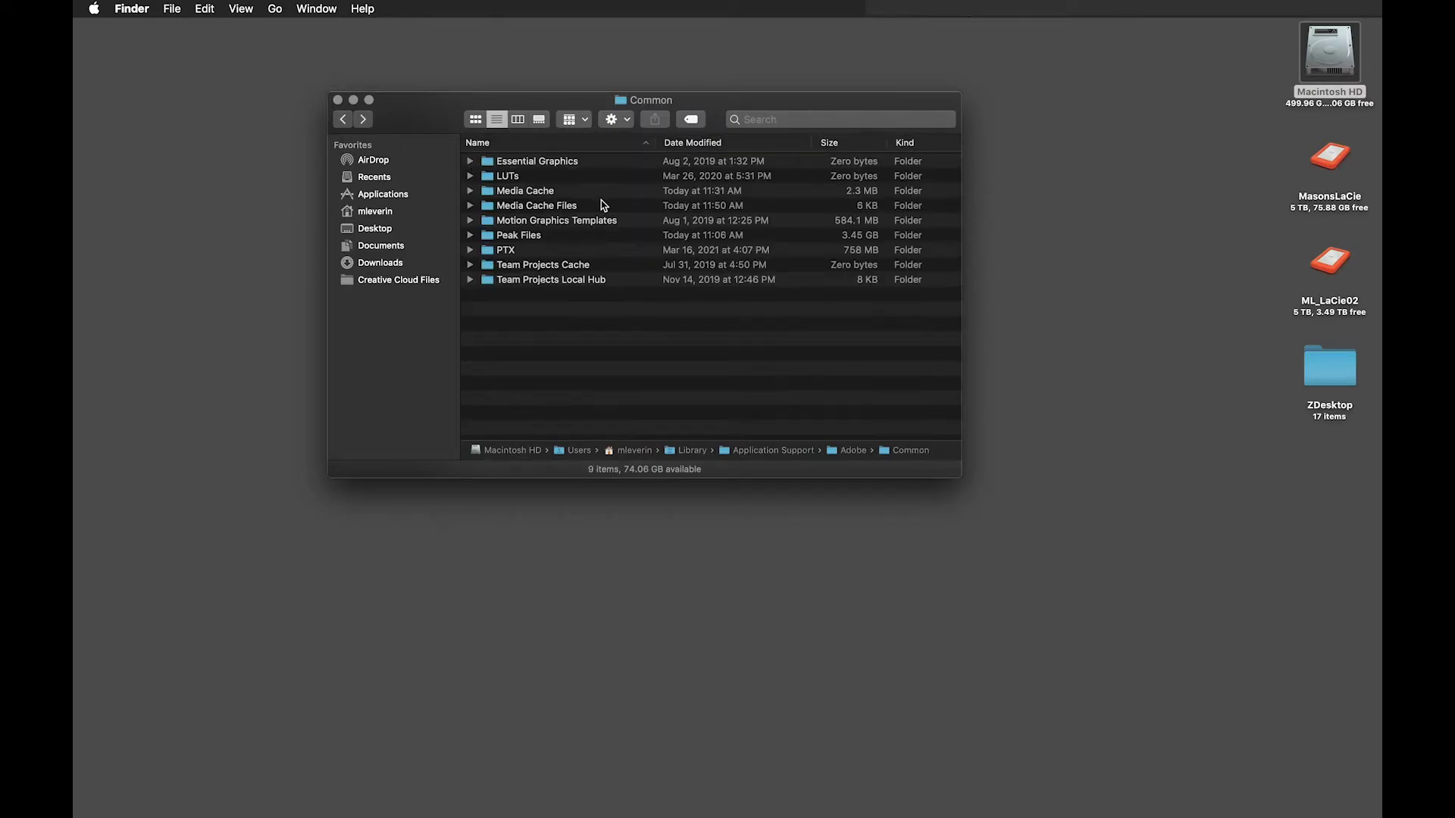
Select all 1,326 files in Media Cache and move them to the Trash.
double_click(539, 194)
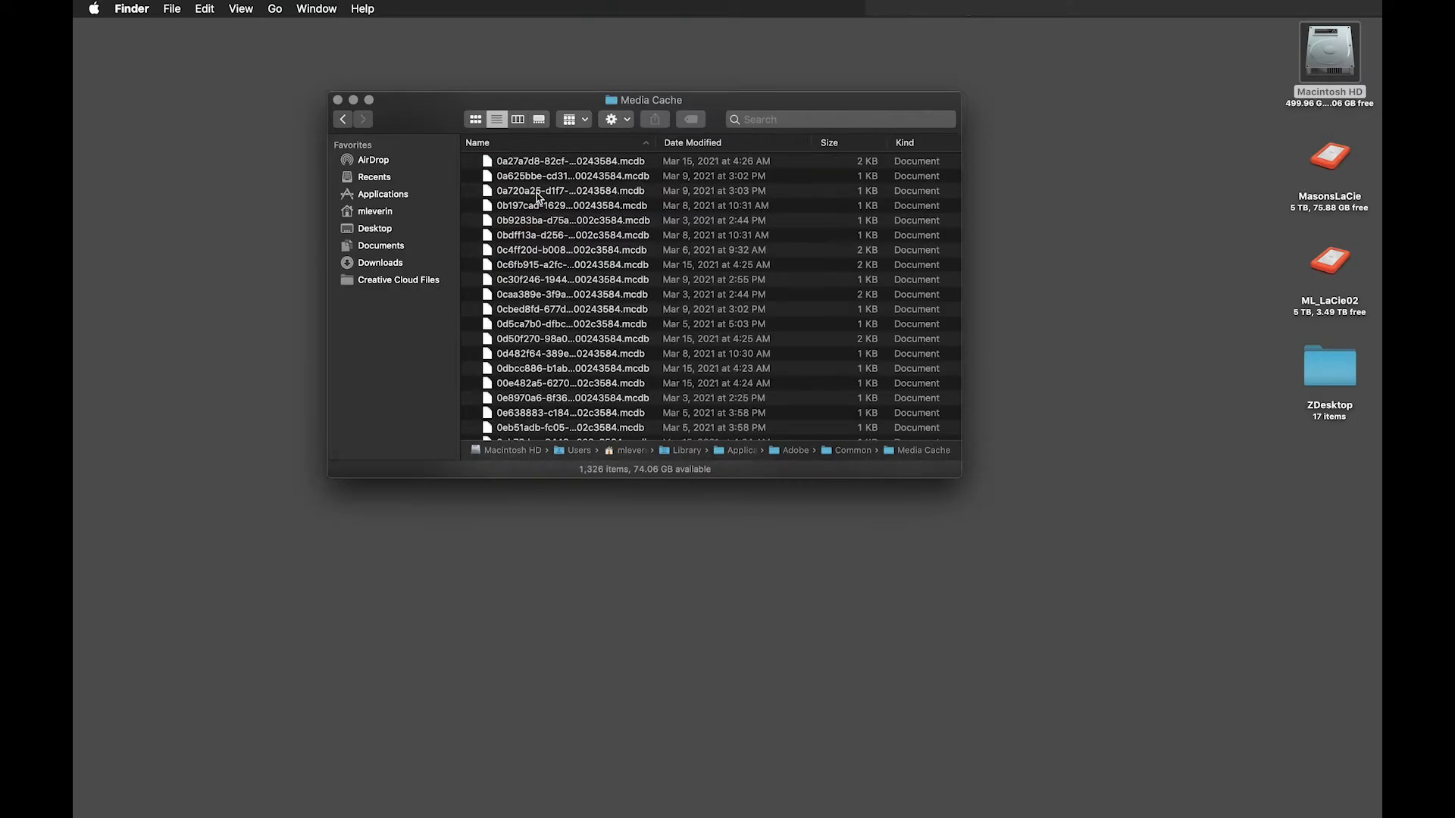
key(cmd+a)
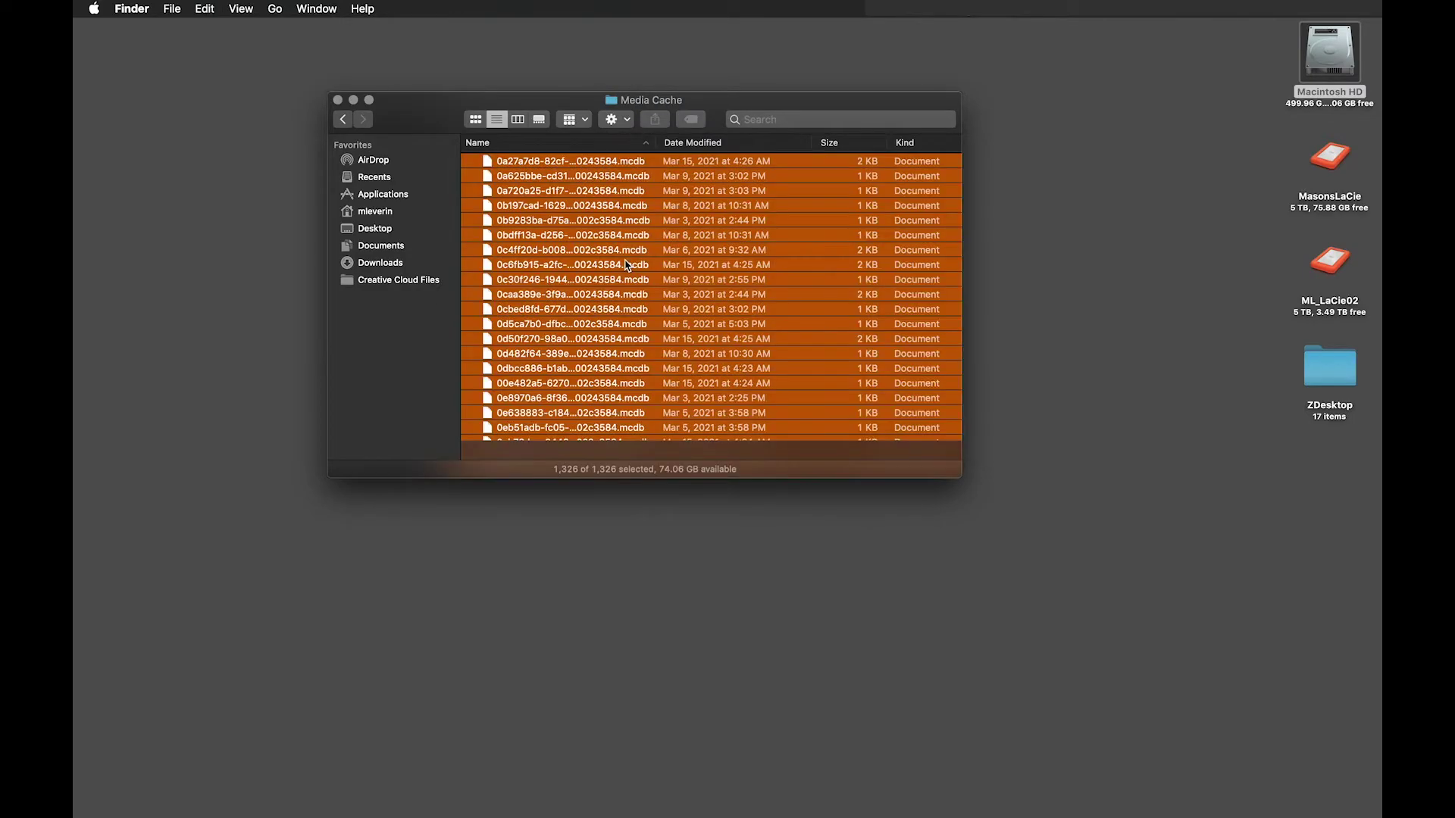
right_click(626, 265)
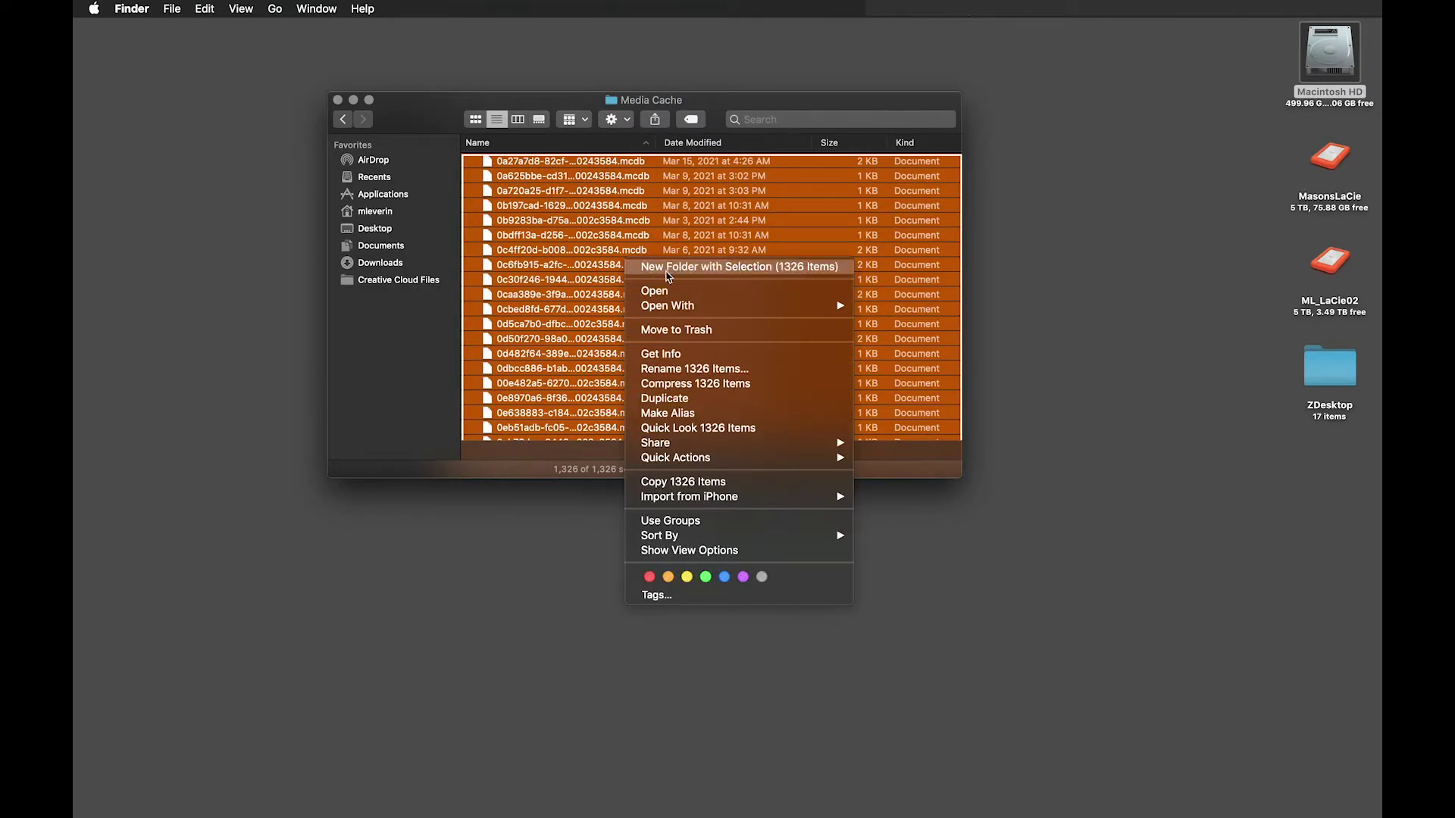
click(681, 331)
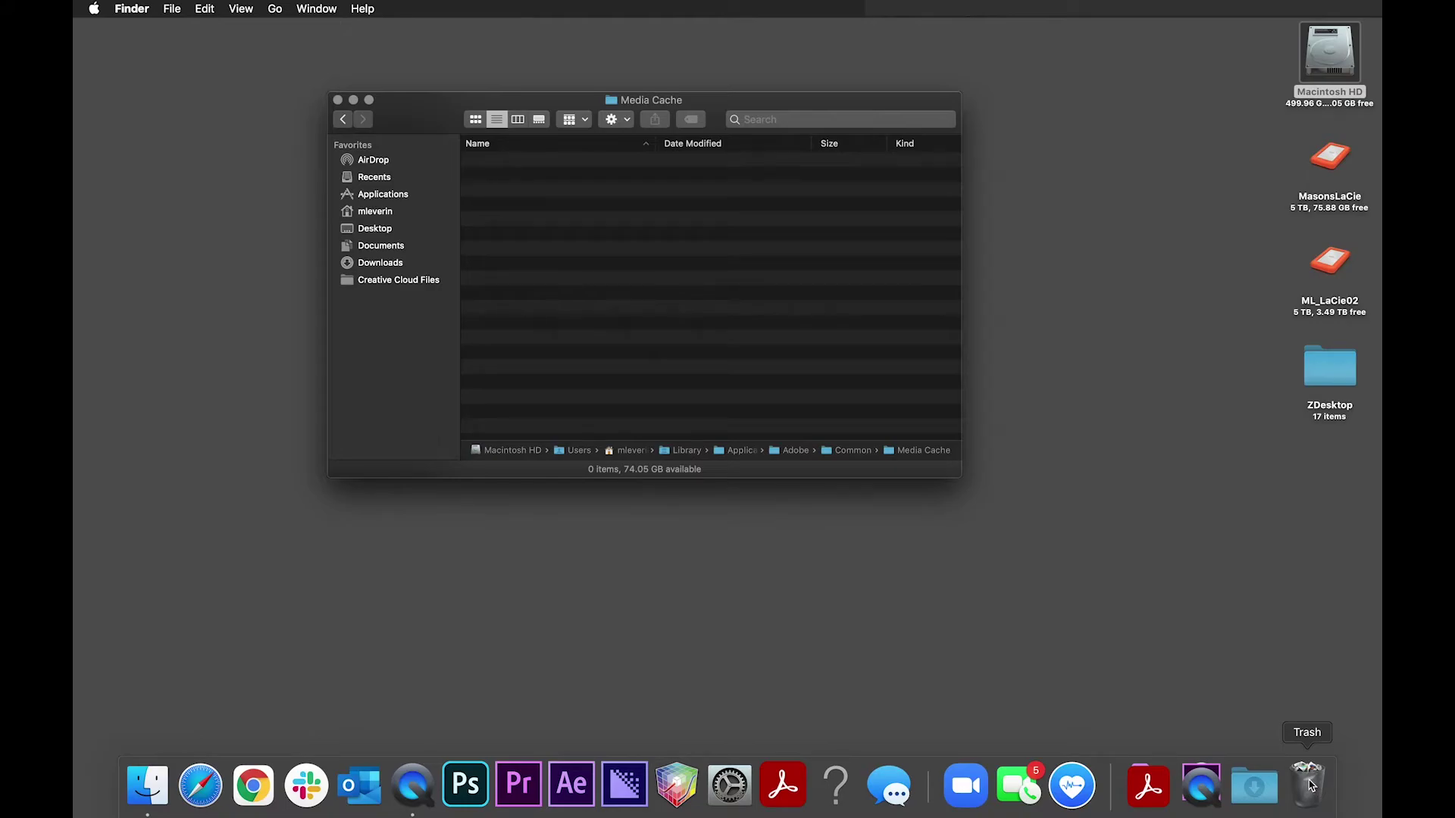
Empty the Trash from the Dock, confirming permanent erasure to reach 77.72 GB free.
right_click(1311, 784)
click(1330, 728)
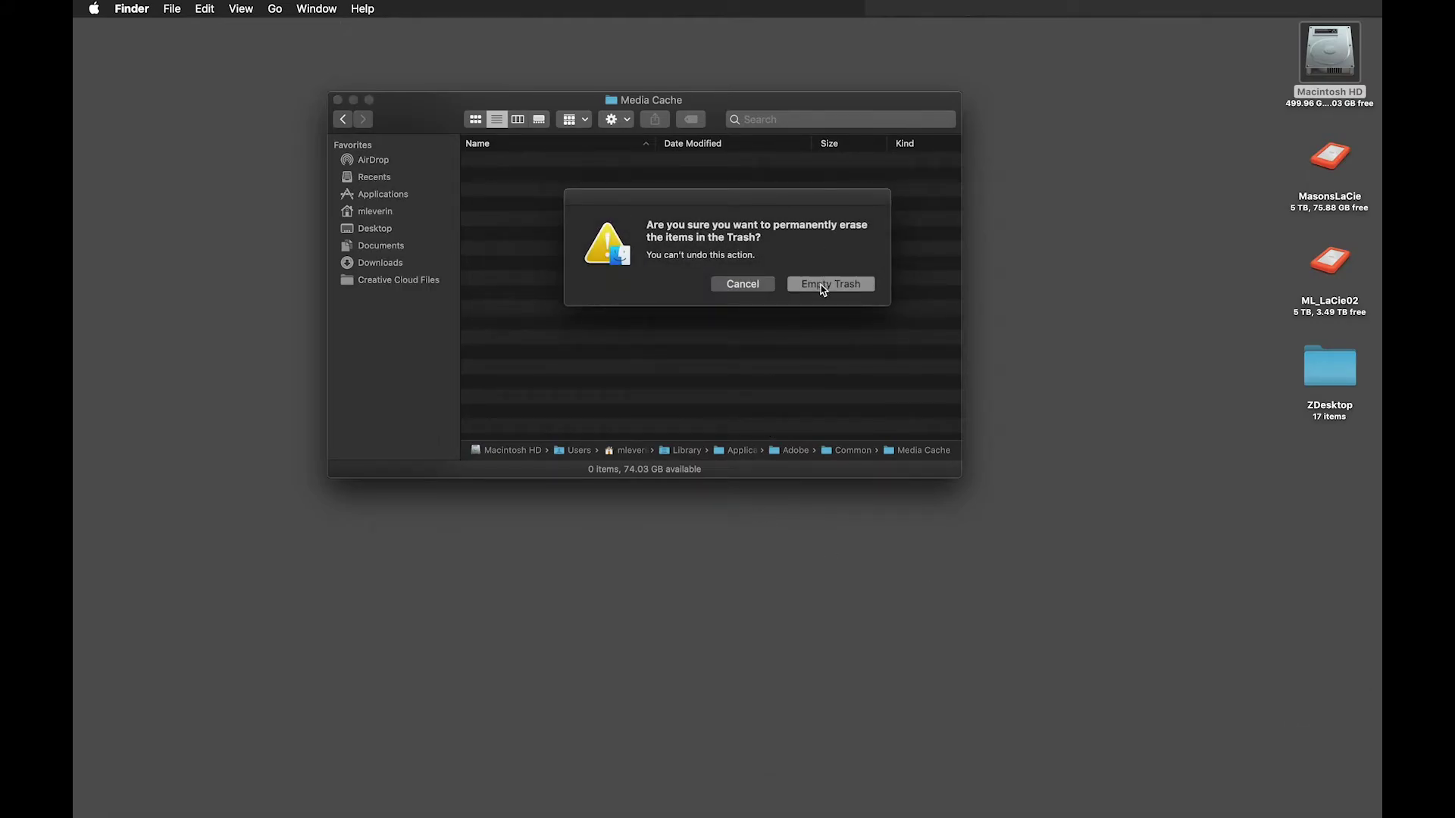
click(823, 287)
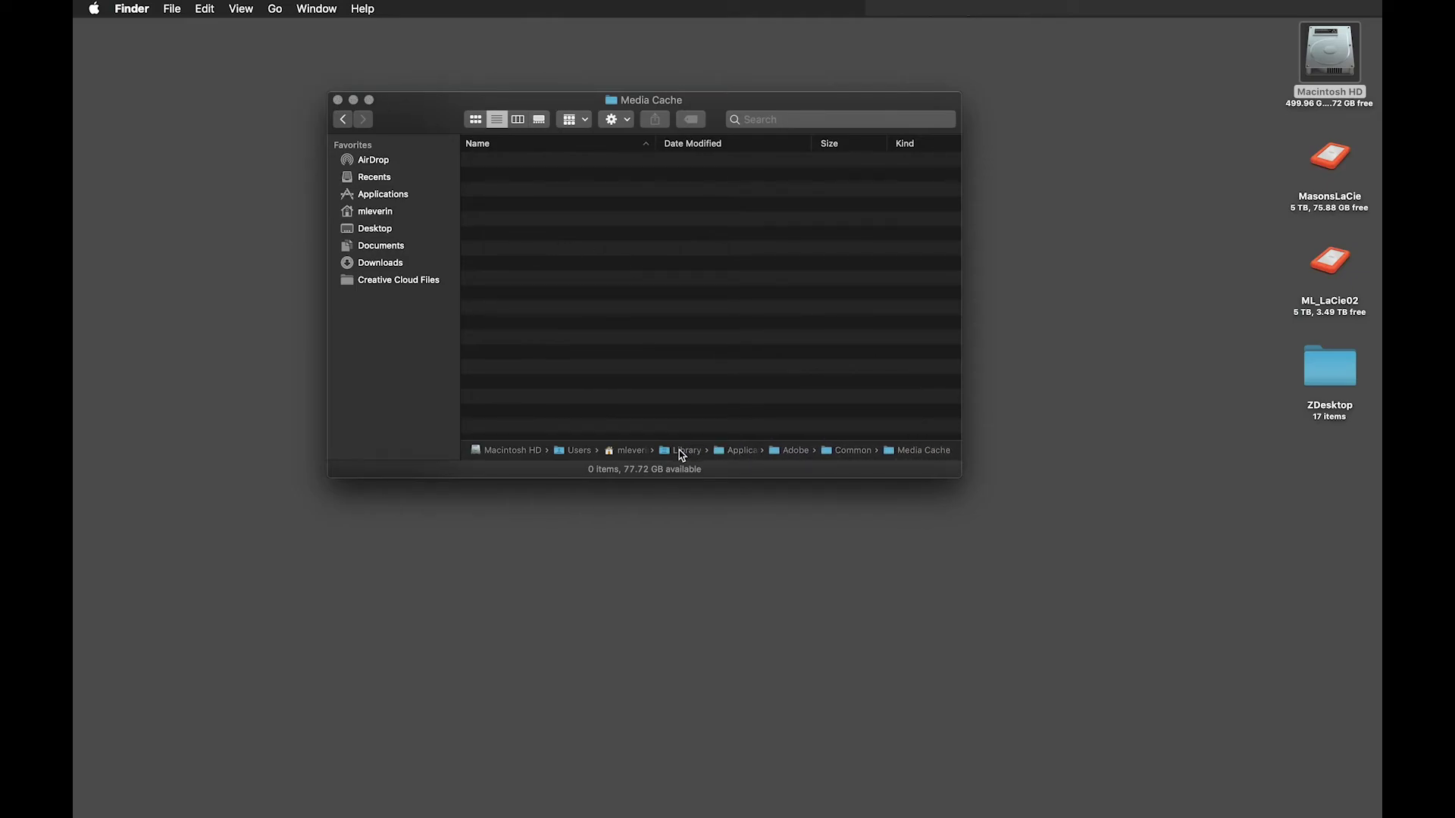
click(279, 9)
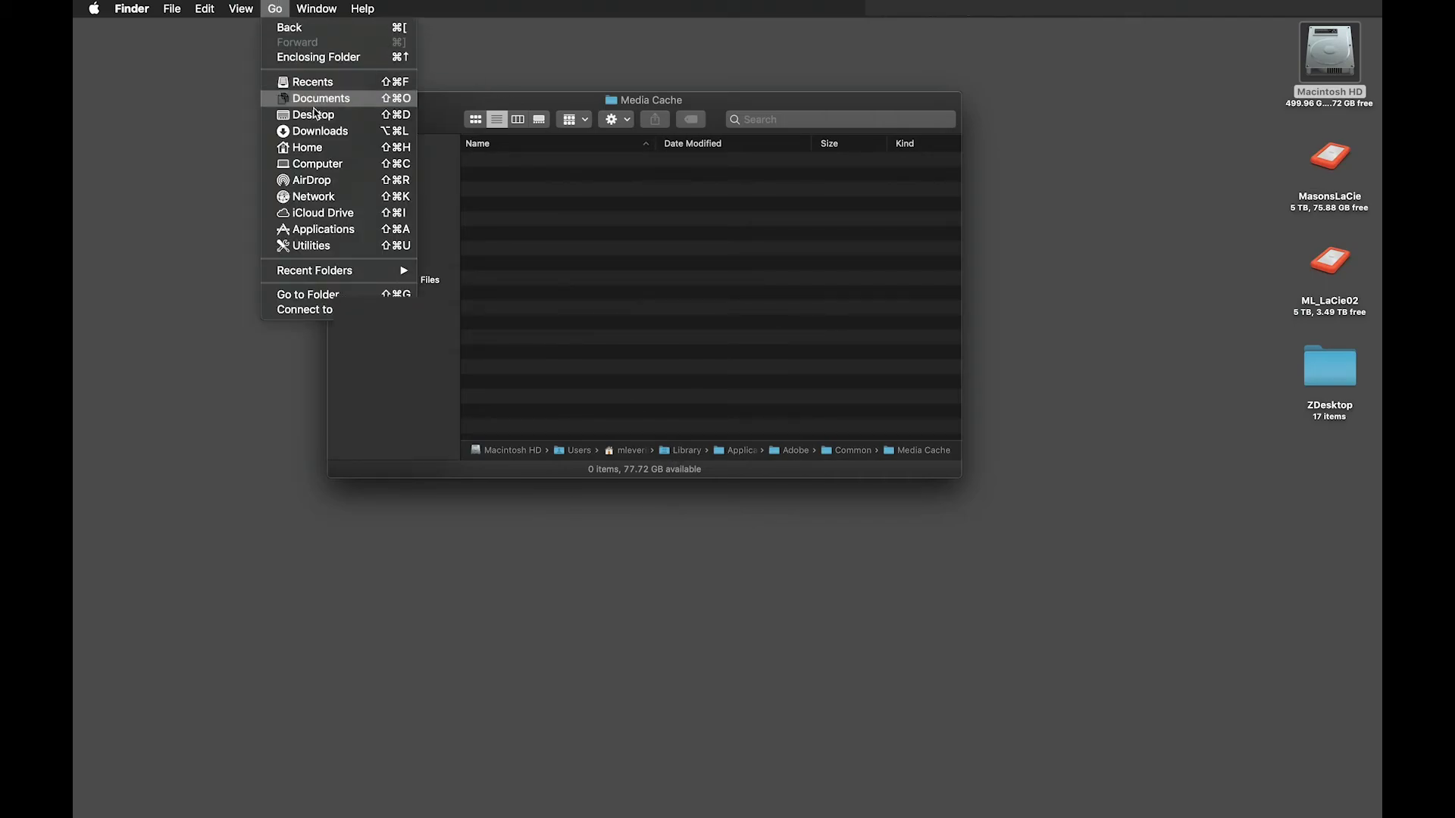
Return to Library > Application Support > Adobe > Common, with both cache folders at 6 KB.
alt+click(322, 166)
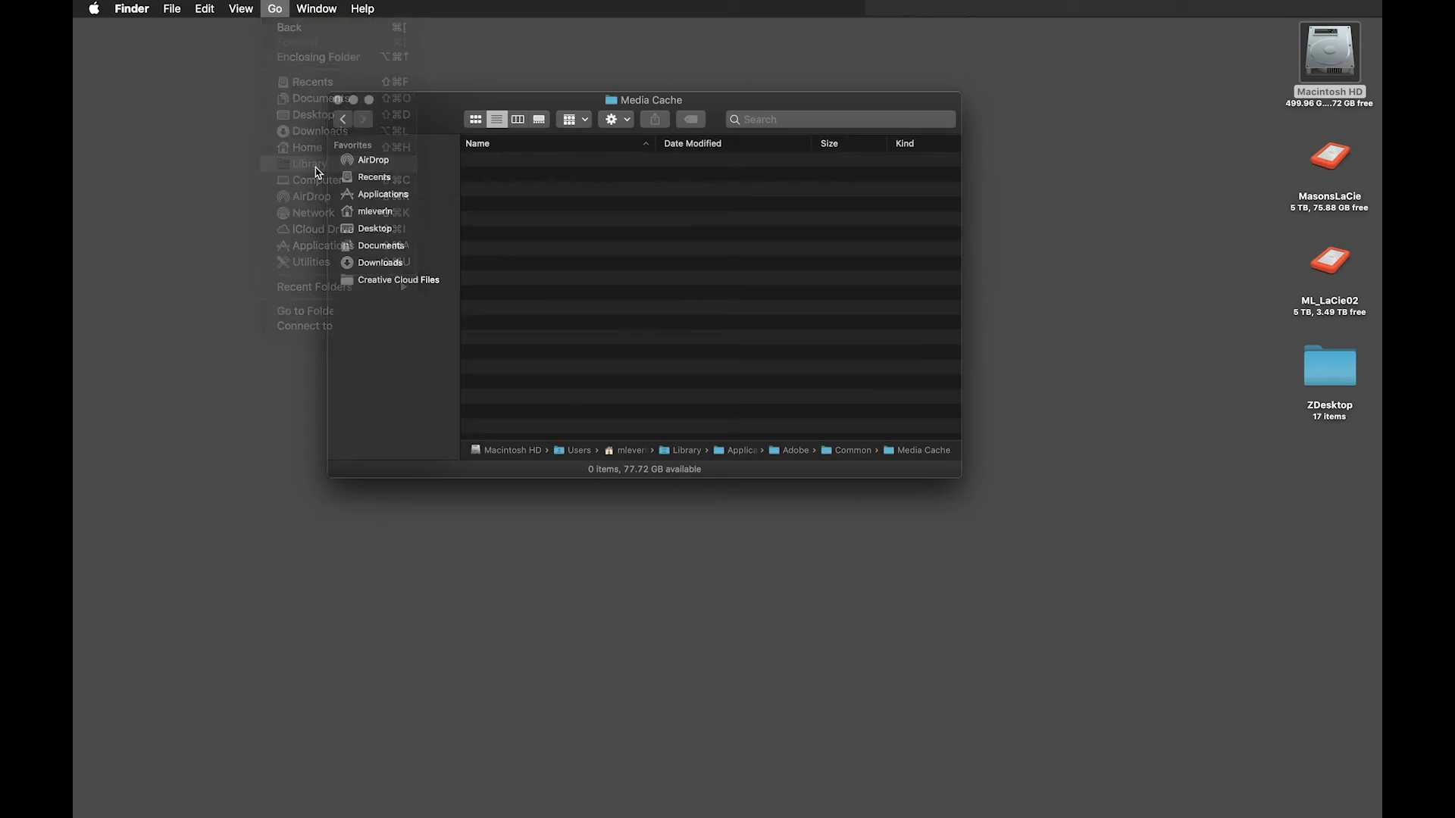
double_click(554, 196)
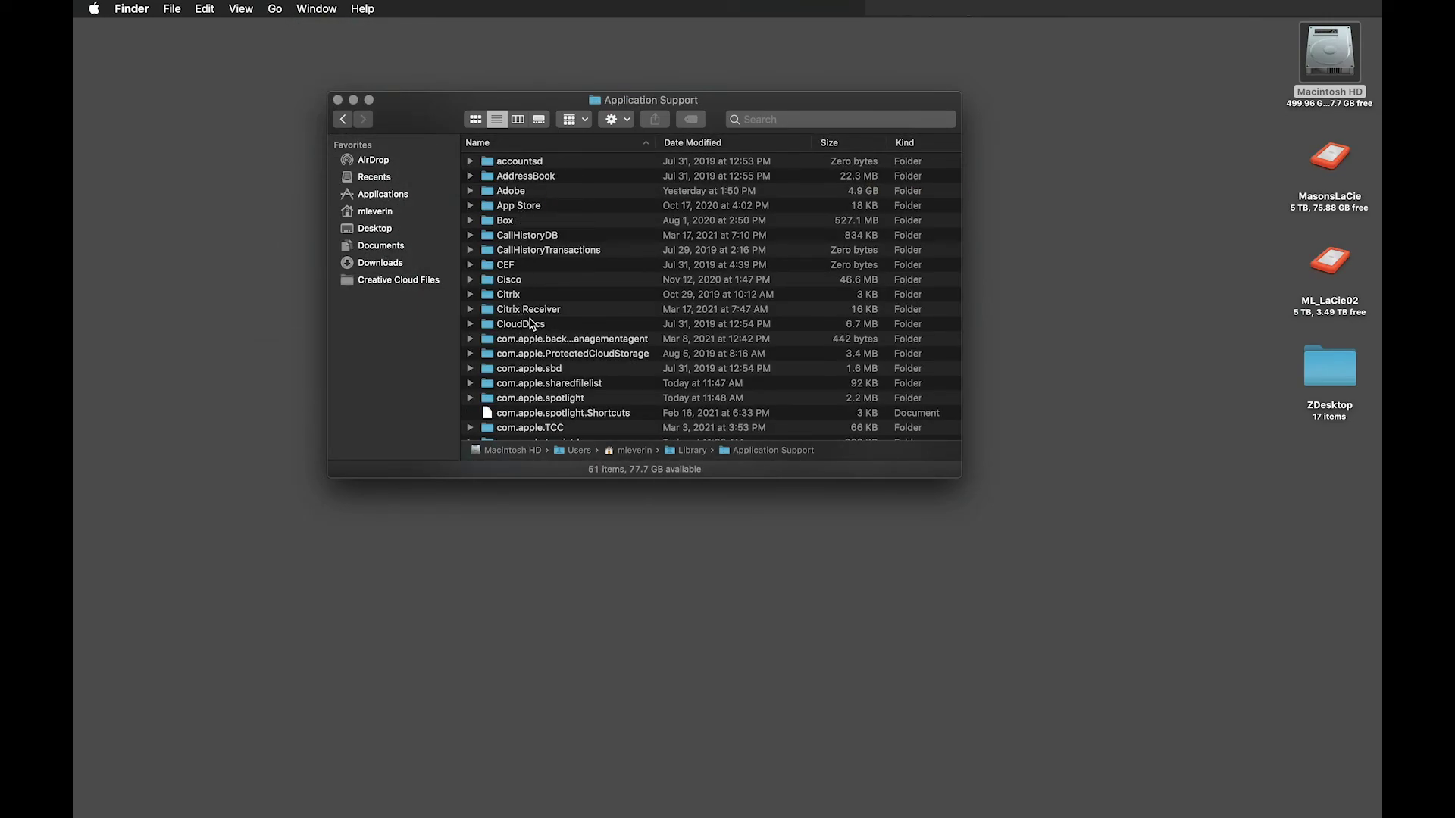
double_click(519, 194)
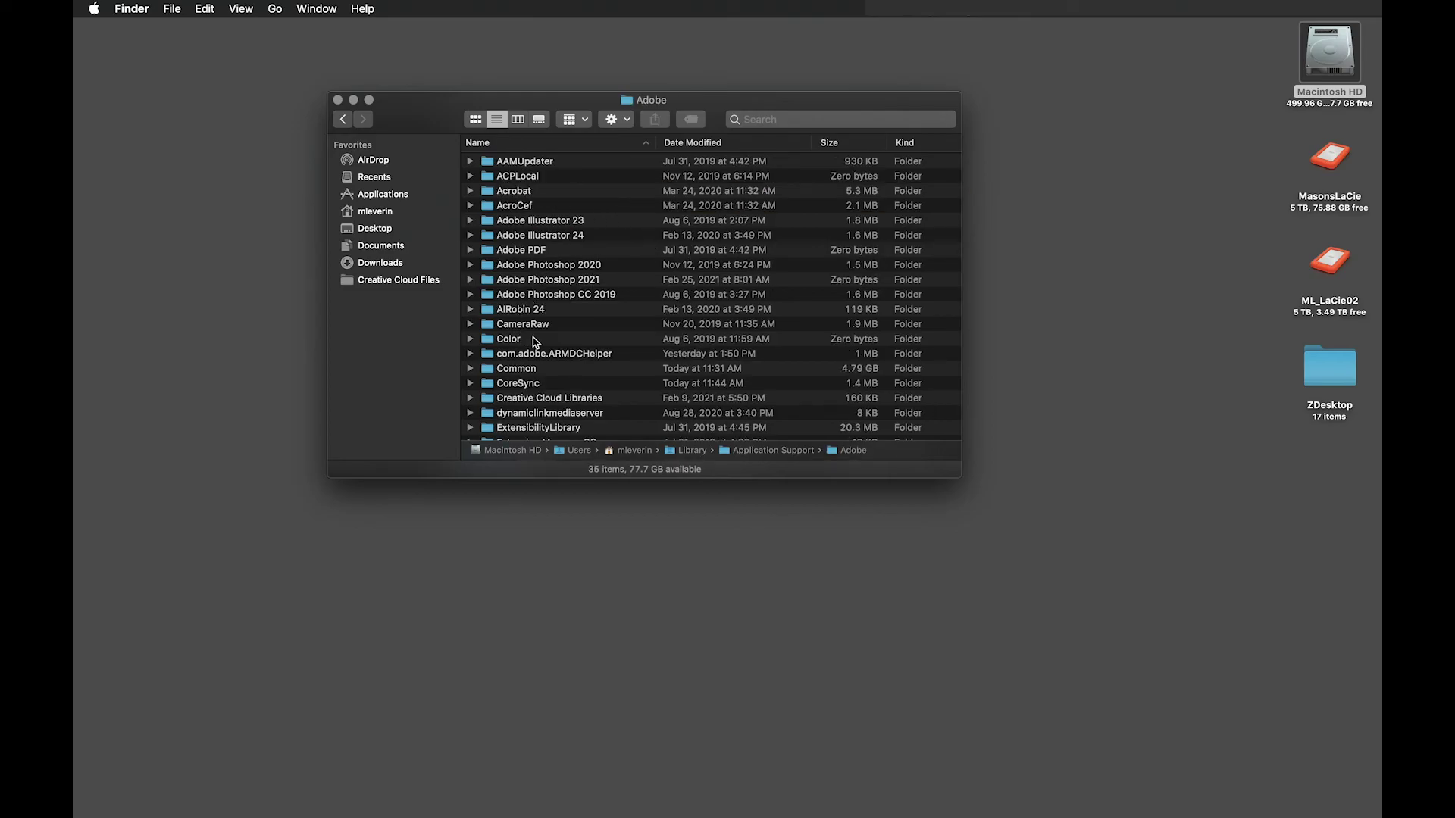
double_click(524, 370)
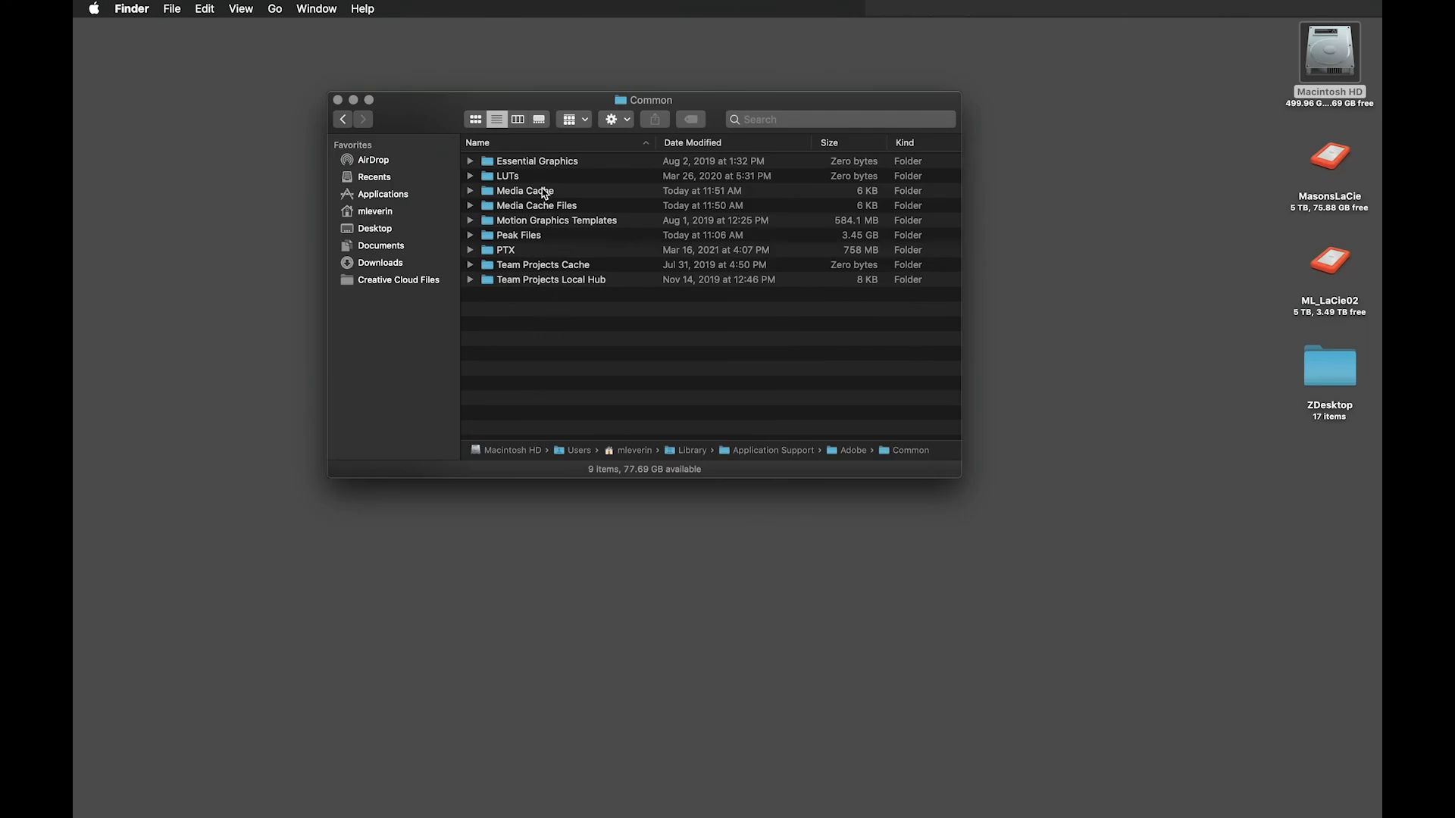